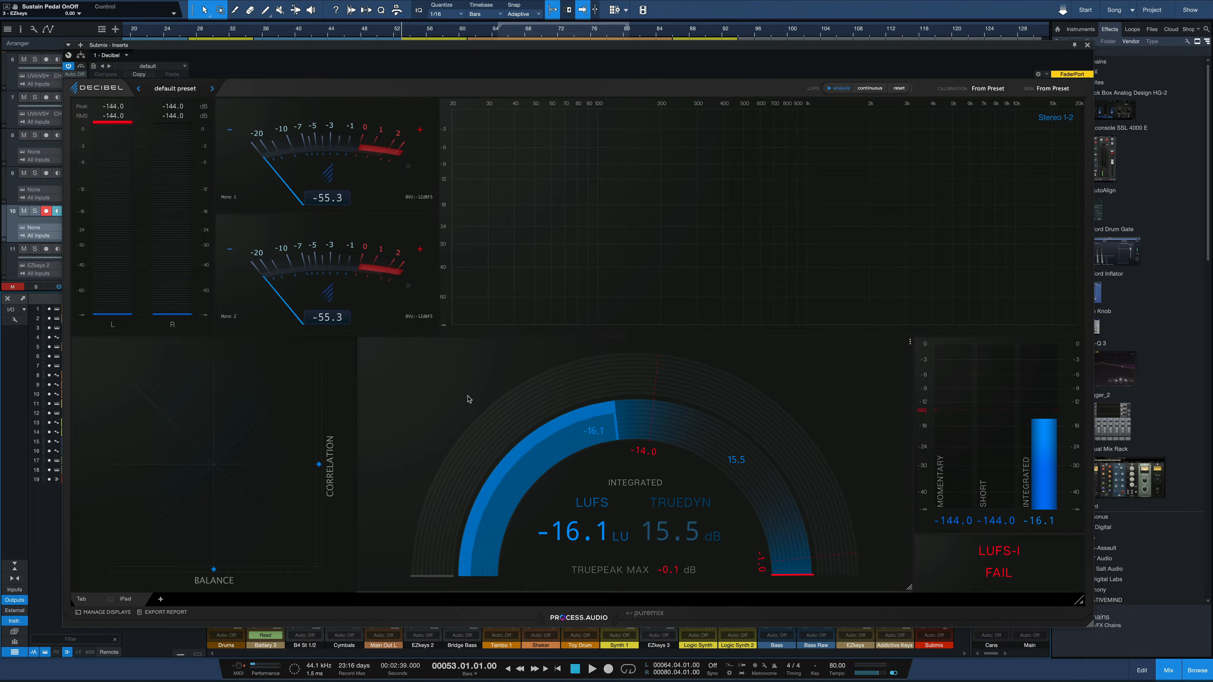
Add a second remote display below the iPad entry in the Displays Manager and close the manager.
left_click(123, 601)
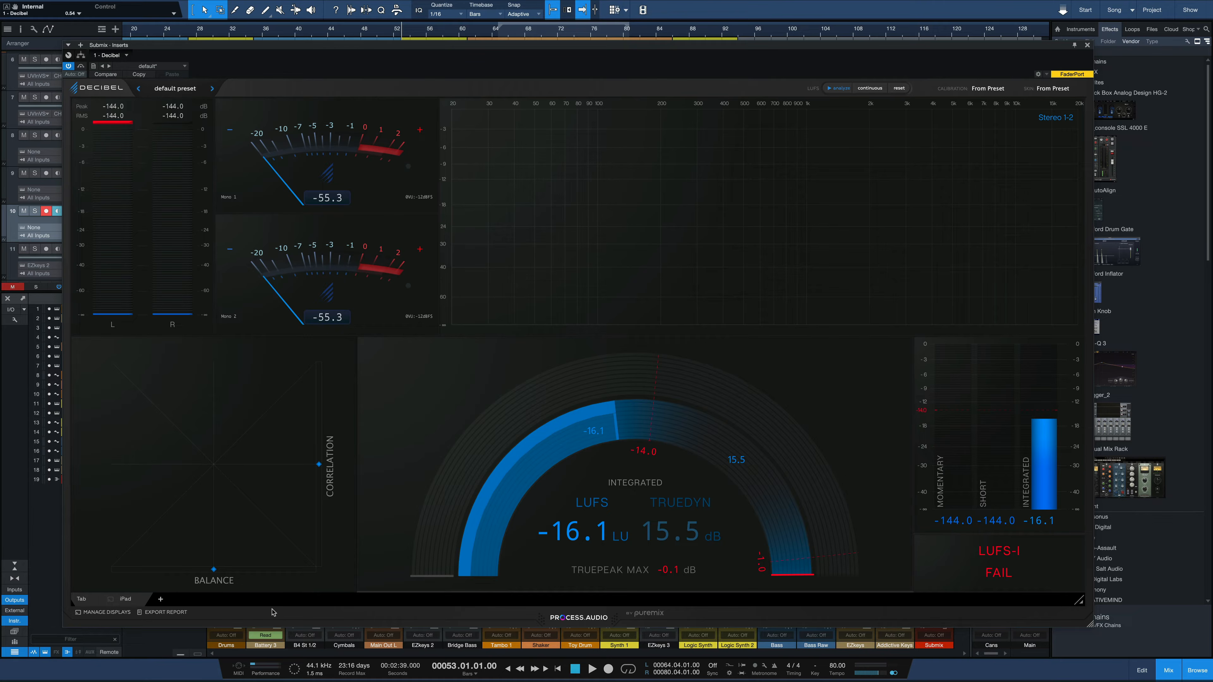
left_click(103, 612)
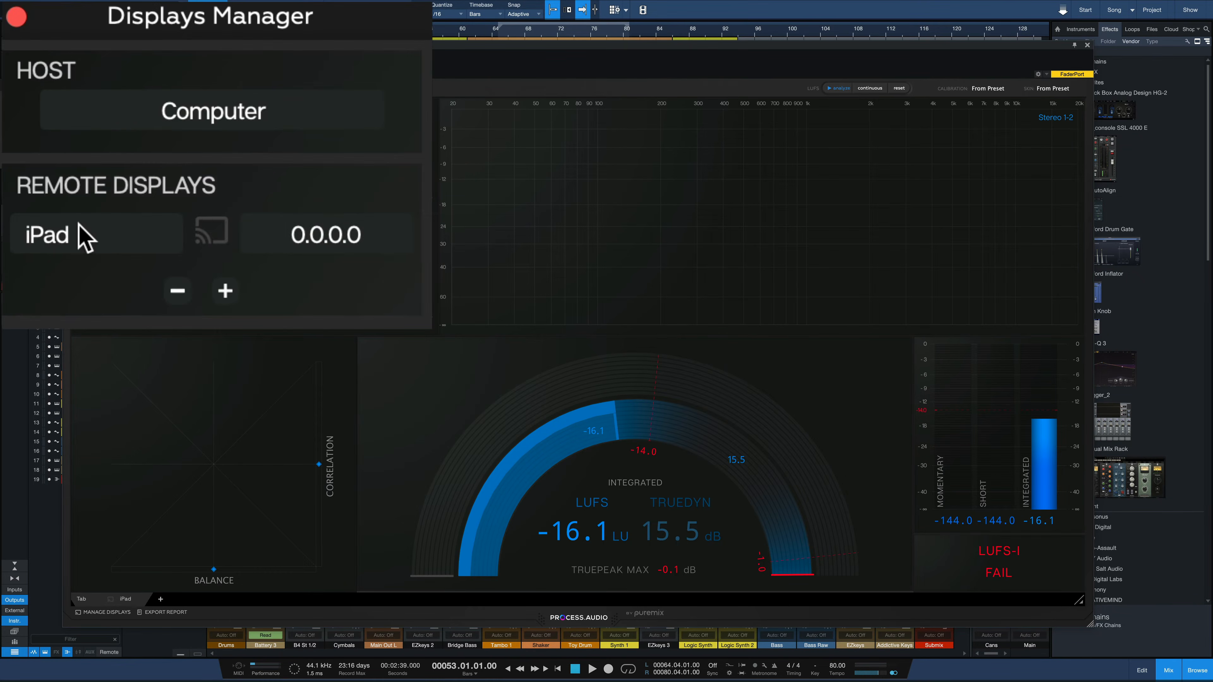
double_click(144, 237)
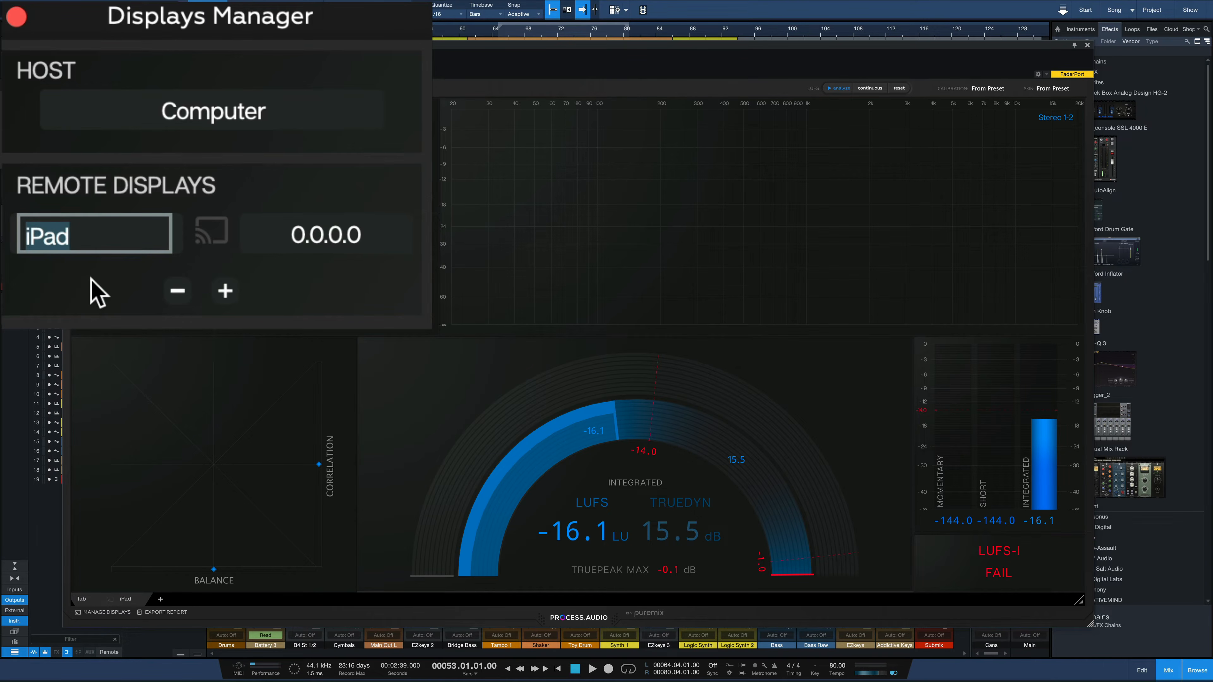
left_click(225, 291)
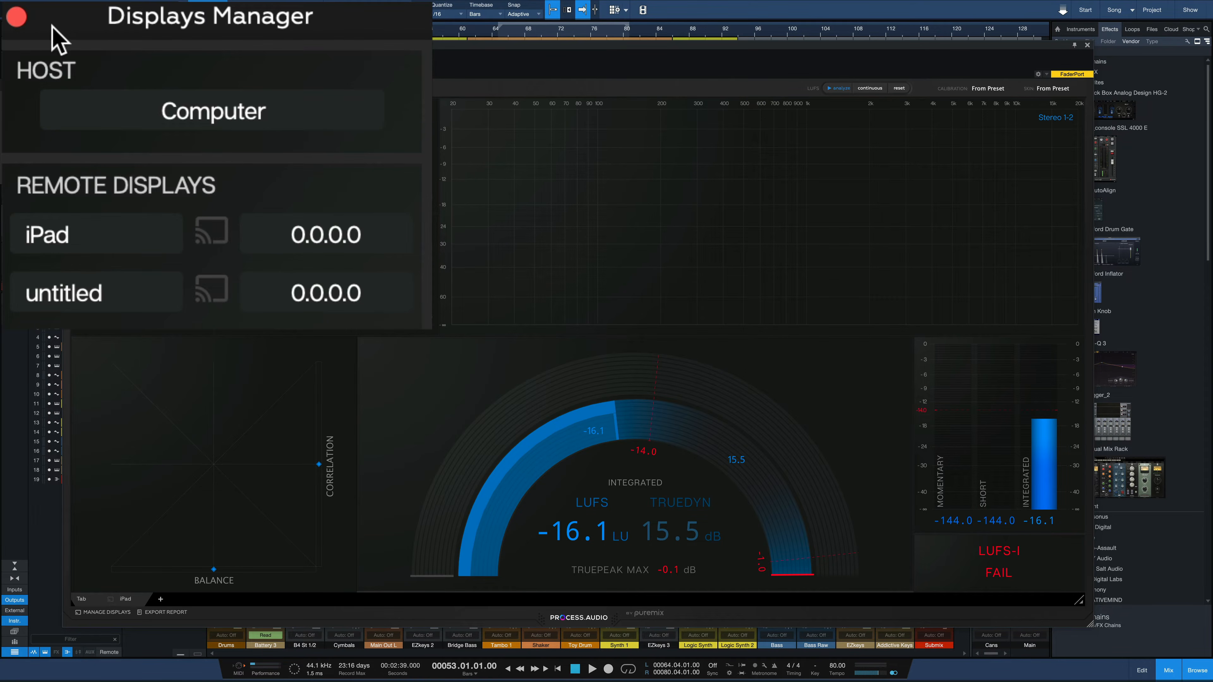
left_click(16, 17)
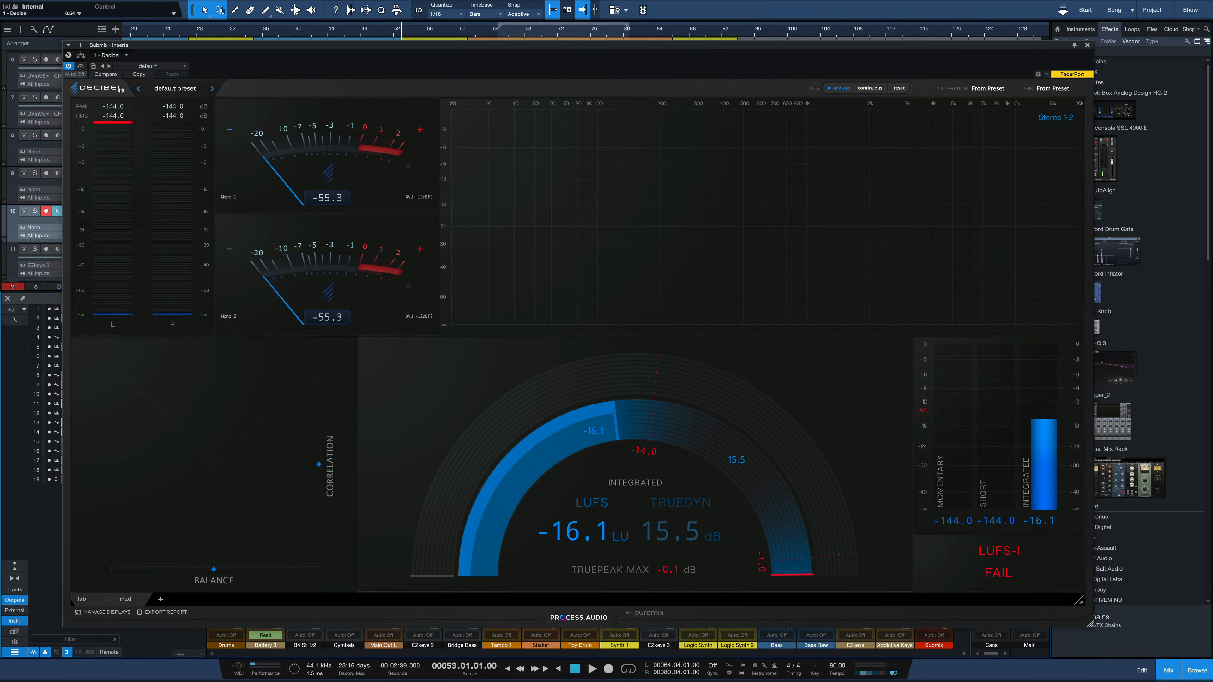
Load the LUFS 02 factory preset.
left_click(166, 89)
mouse_move(175, 111)
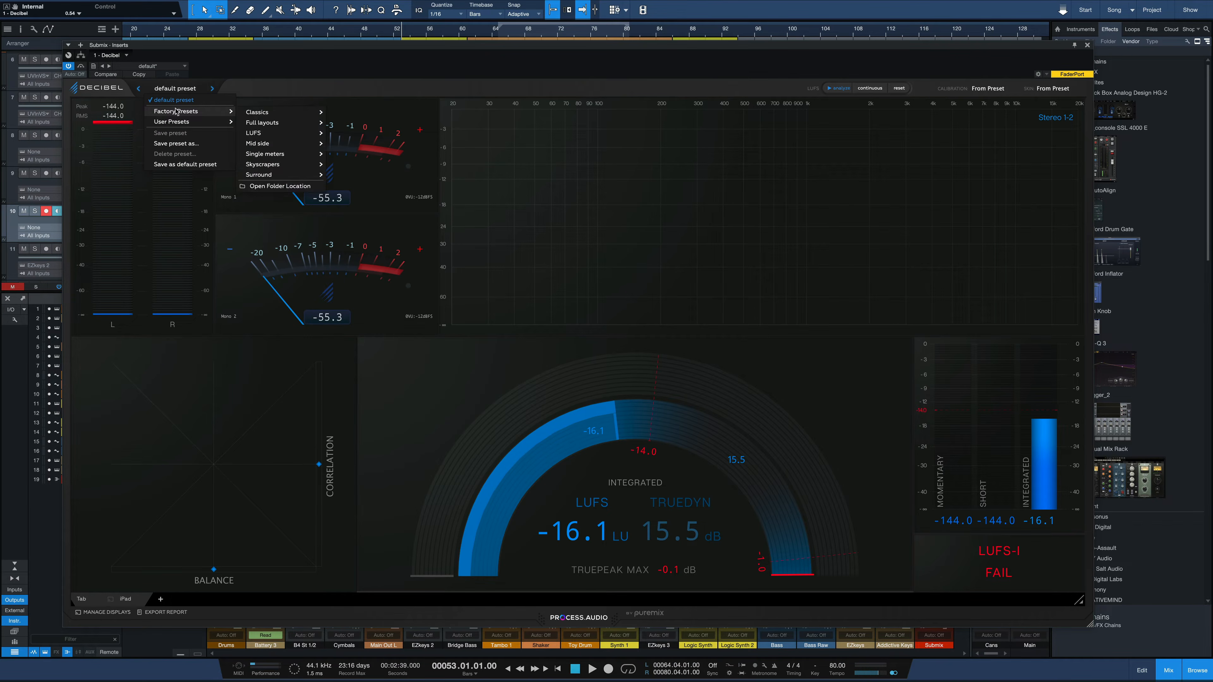
mouse_move(273, 125)
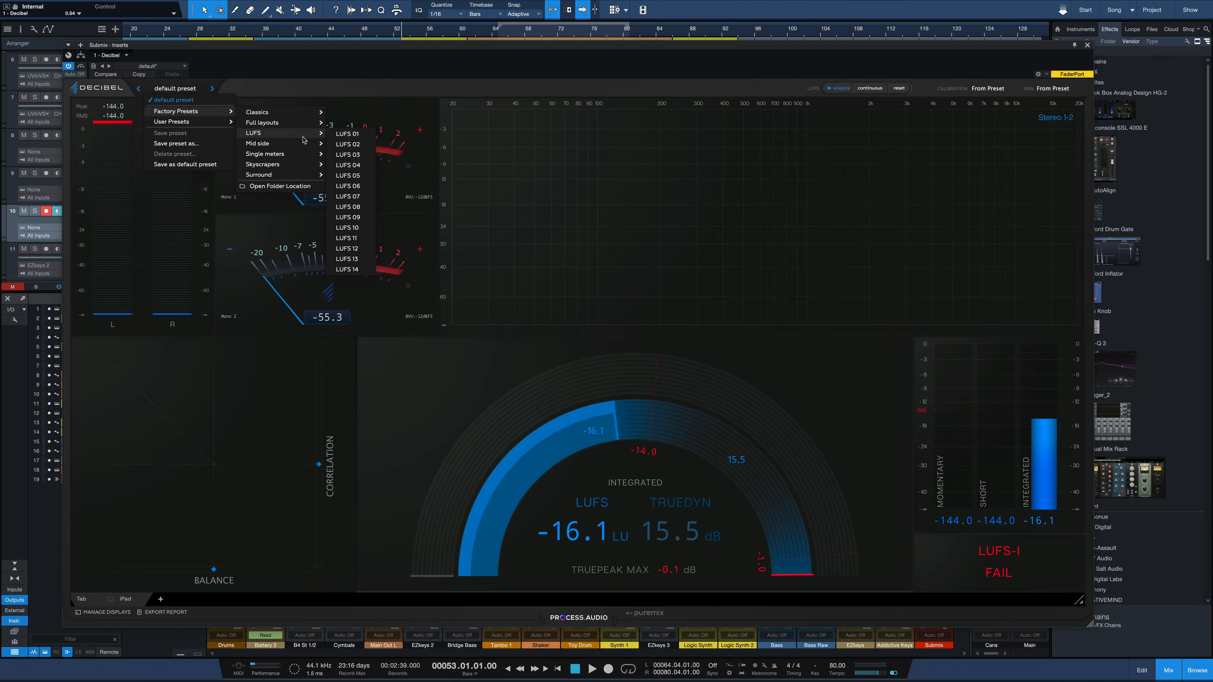
left_click(347, 144)
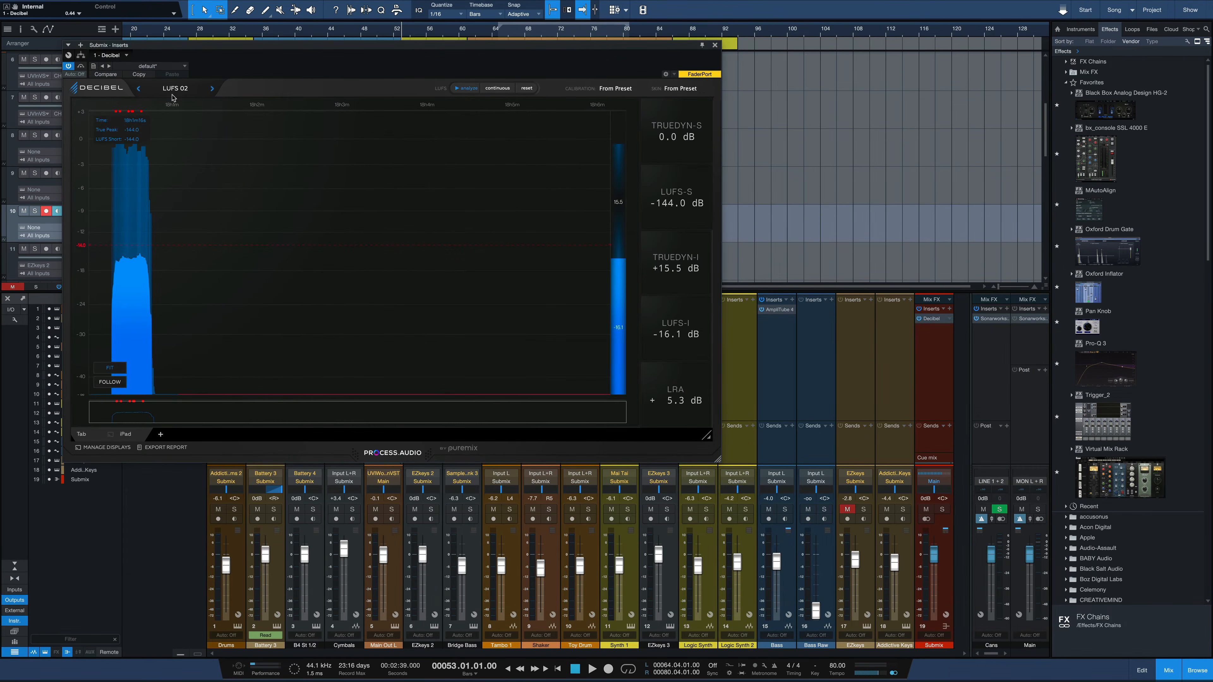
Load the Phase Scope factory preset from the Single meters group, and return to the default preset.
left_click(196, 95)
mouse_move(180, 112)
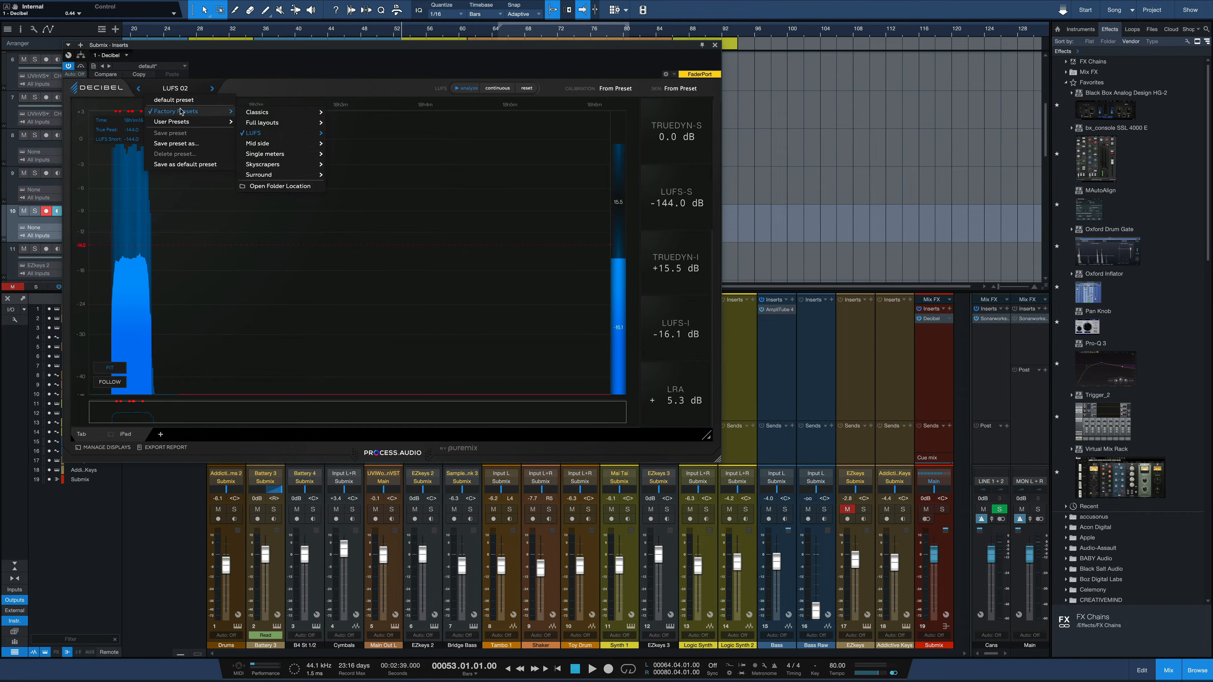
mouse_move(260, 146)
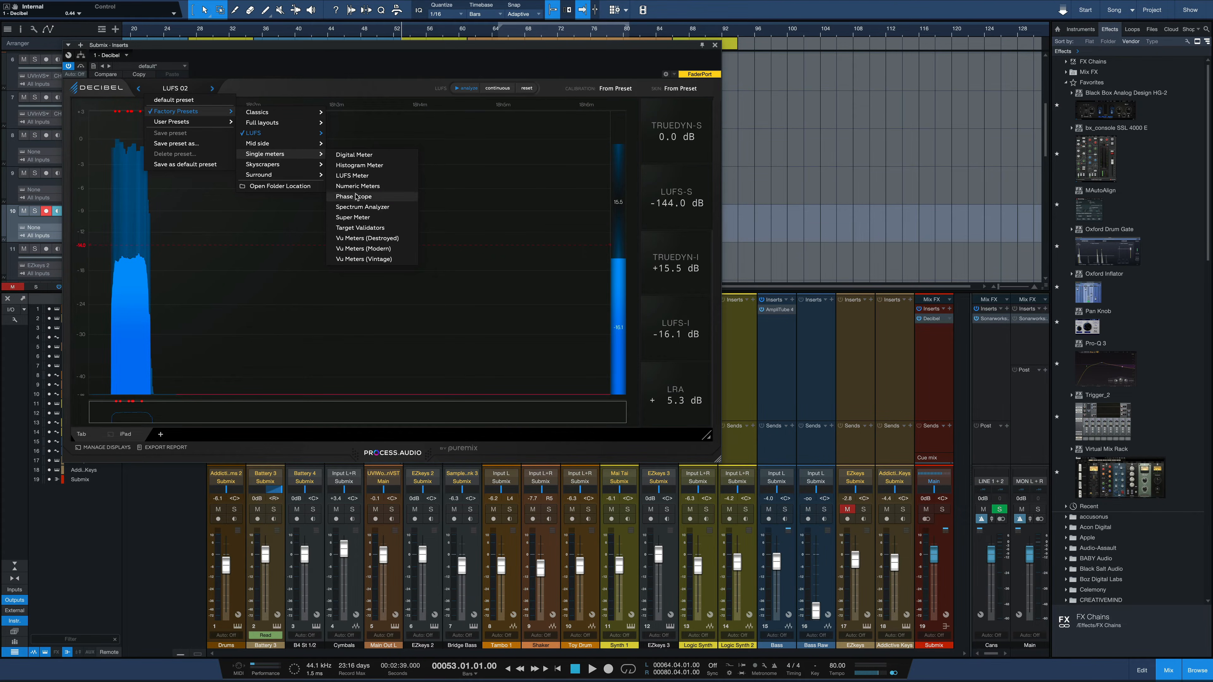
left_click(355, 196)
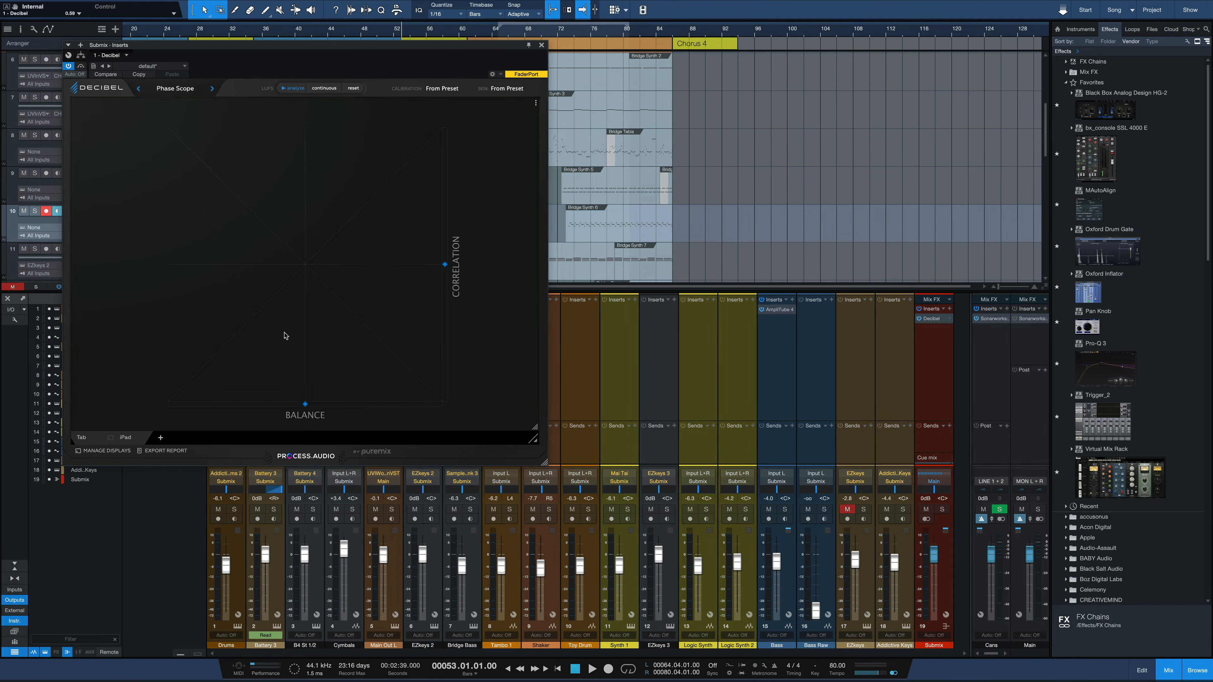
left_click(195, 87)
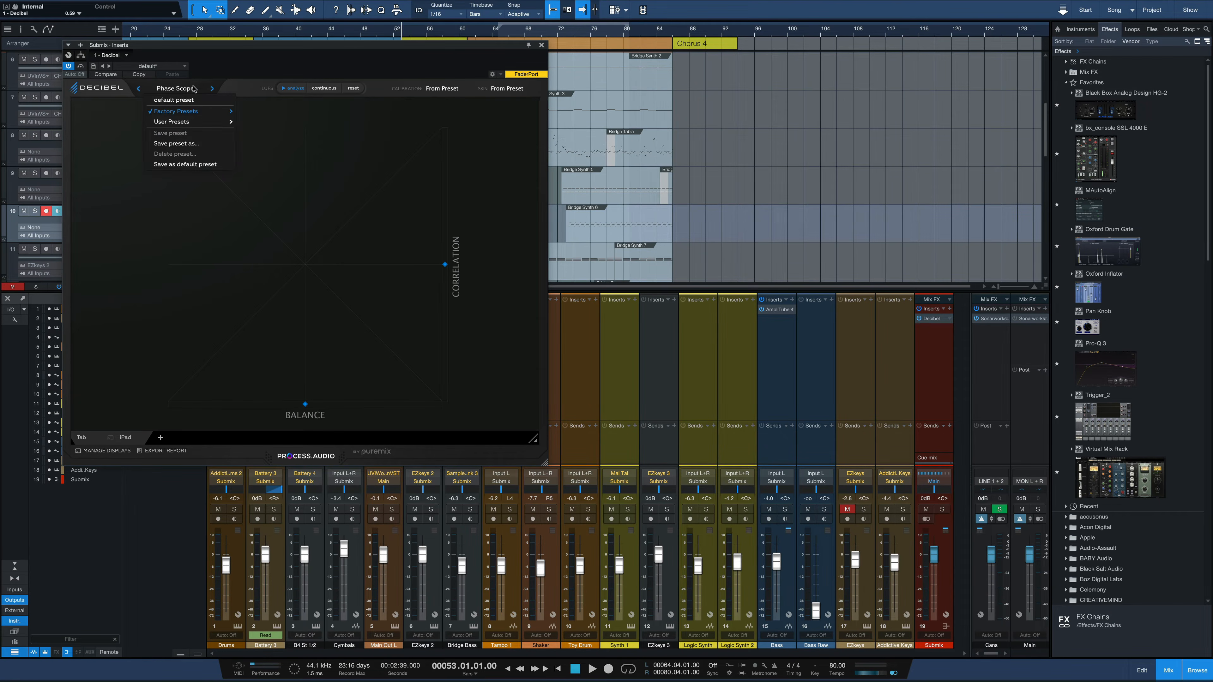
left_click(185, 102)
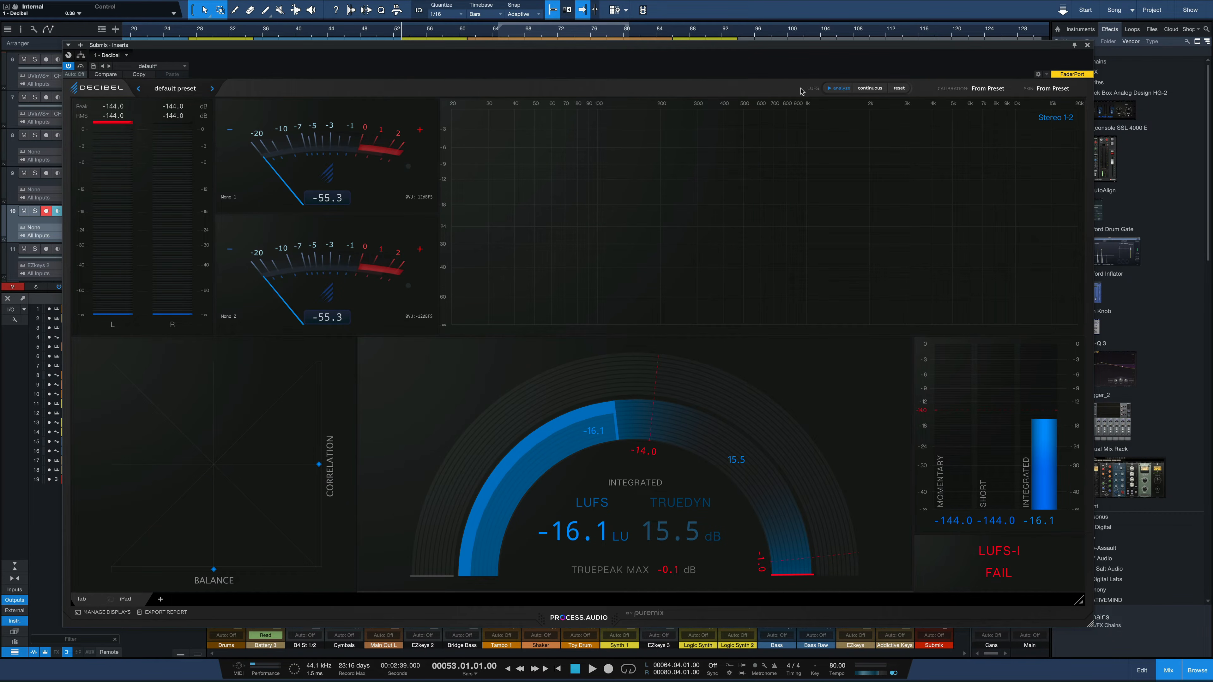
Examine the LUFS timing modes and the VU calibration and LUFS target settings without changing them.
left_click(862, 89)
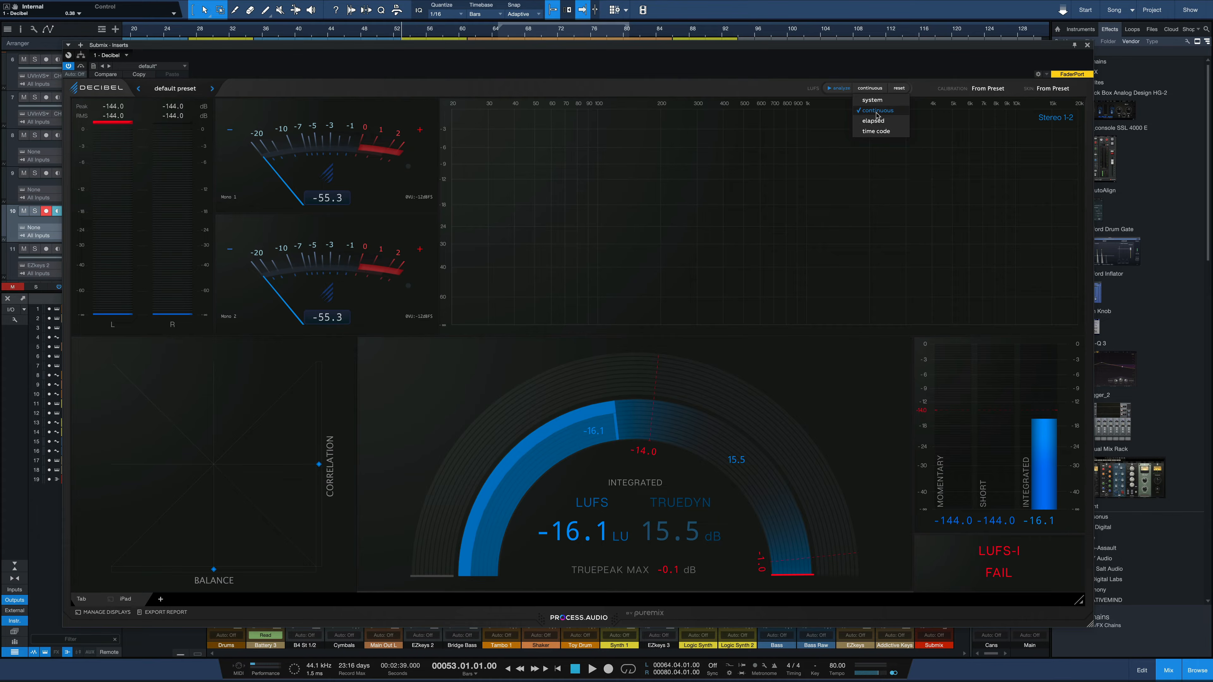
left_click(745, 88)
left_click(1001, 84)
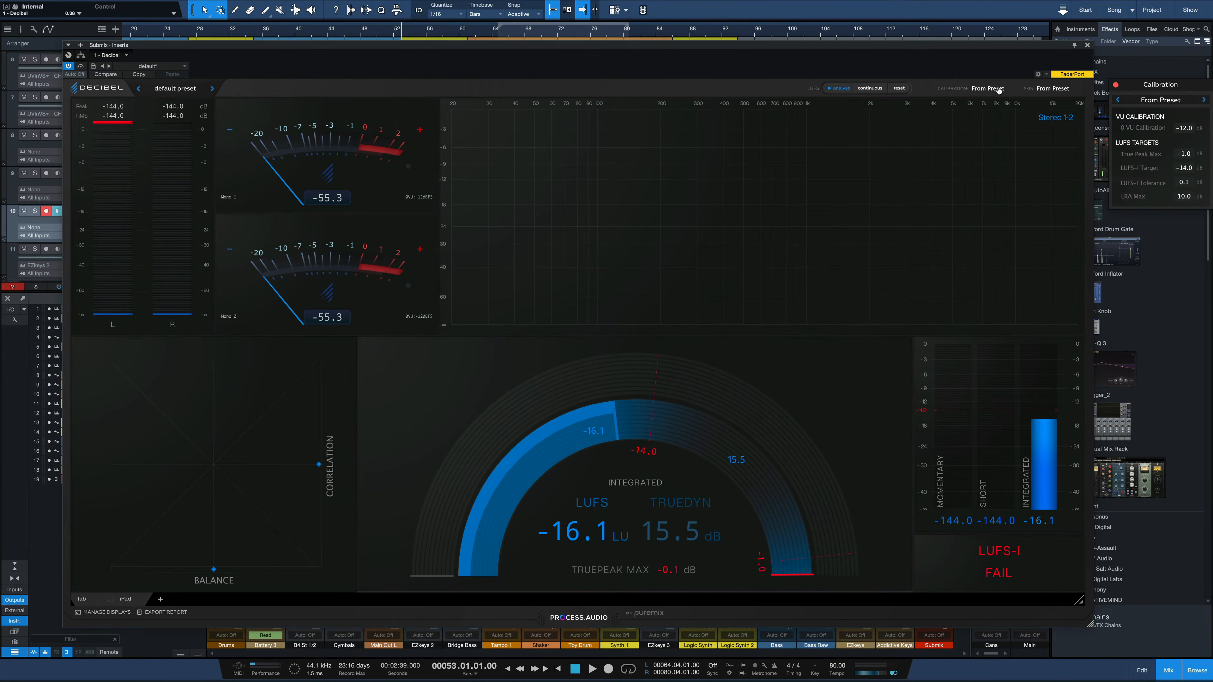
left_click_drag(1142, 86, 782, 163)
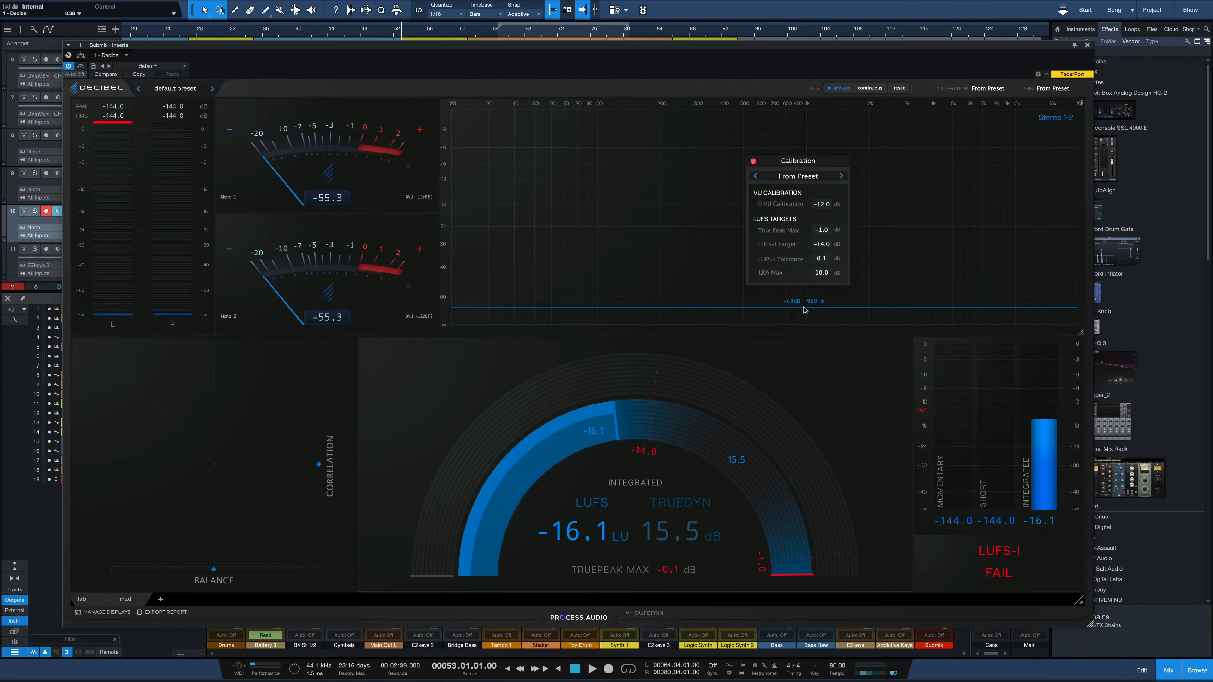
left_click(753, 161)
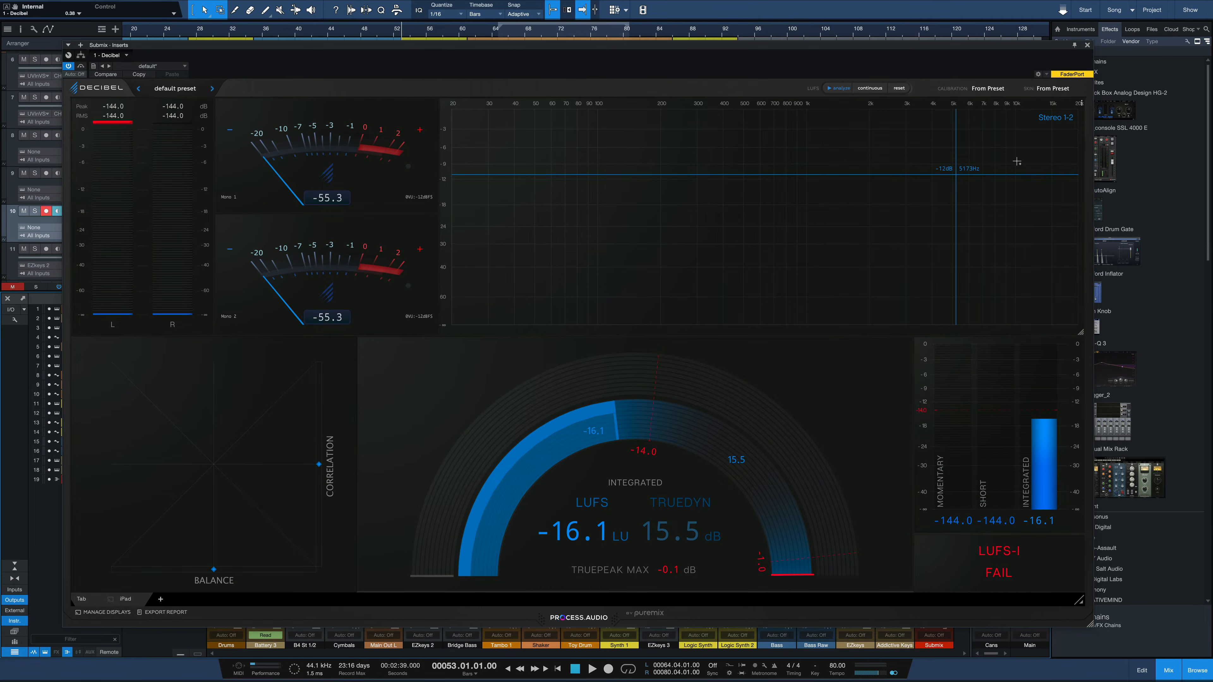
Cycle through the meter color skins, including Bright green, Vivid pink and Wolverine, and choose Blue Decibel.
left_click(1053, 89)
left_click(1189, 99)
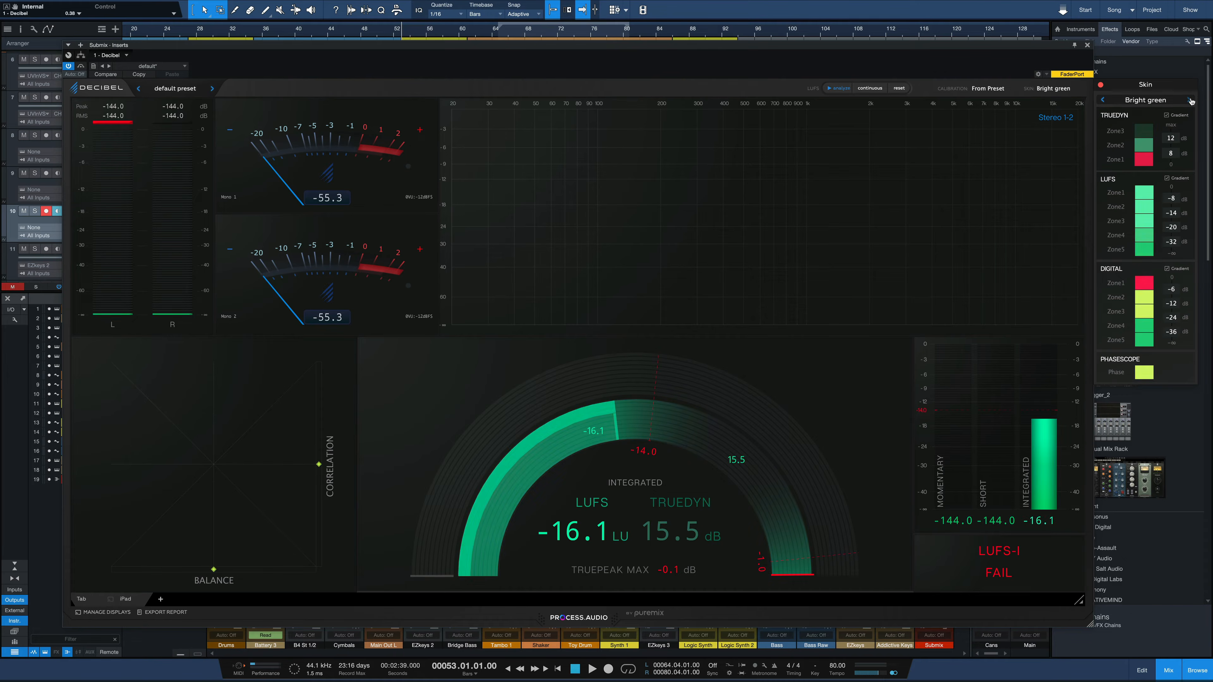
left_click(1190, 100)
left_click(1189, 100)
left_click(1190, 100)
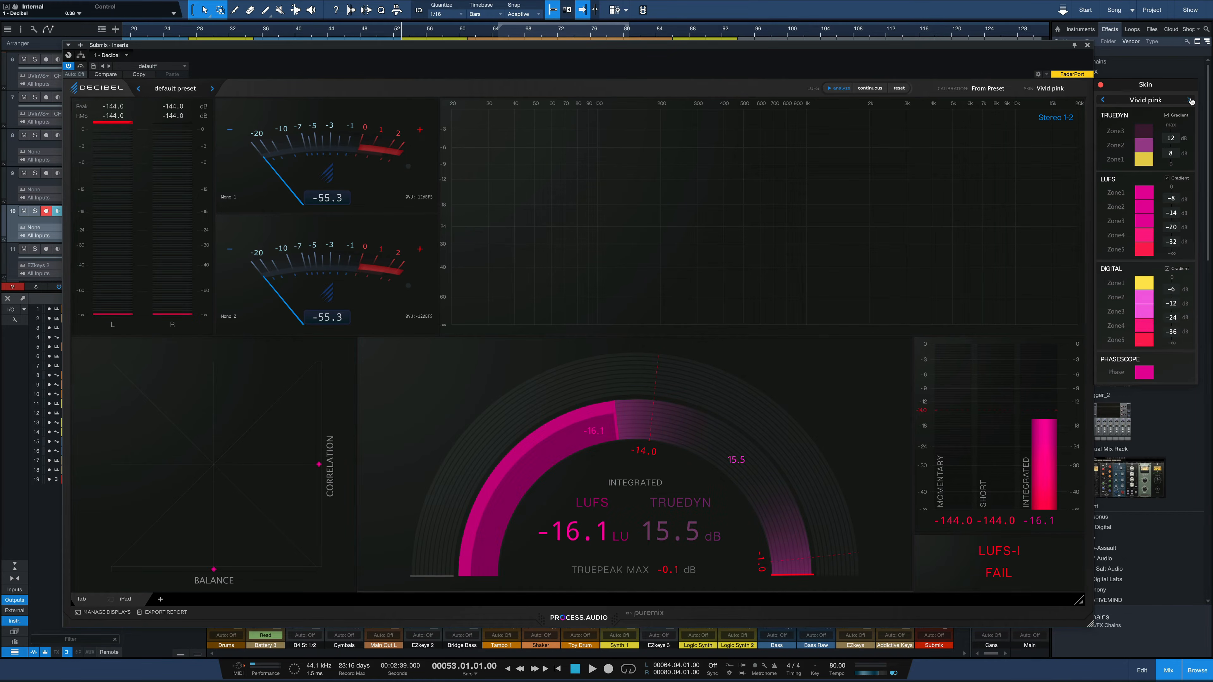
left_click(1189, 100)
left_click(1190, 99)
left_click(1189, 100)
left_click(1189, 99)
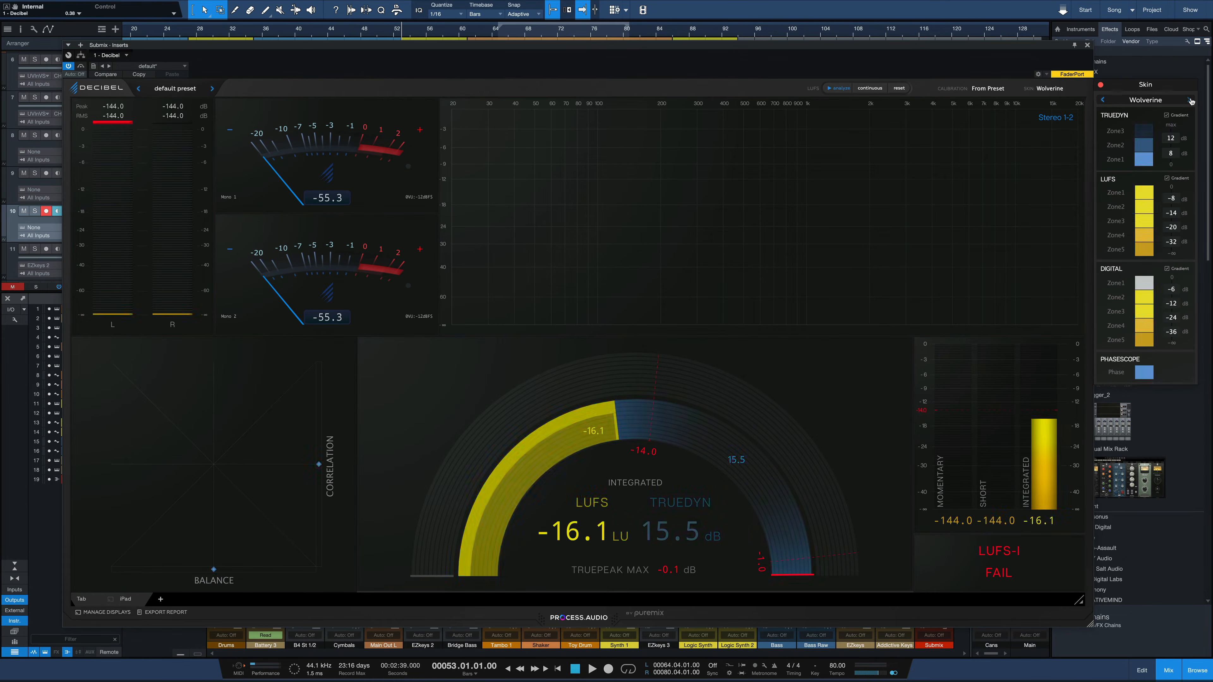
left_click(1190, 100)
left_click(1190, 100)
left_click(1189, 99)
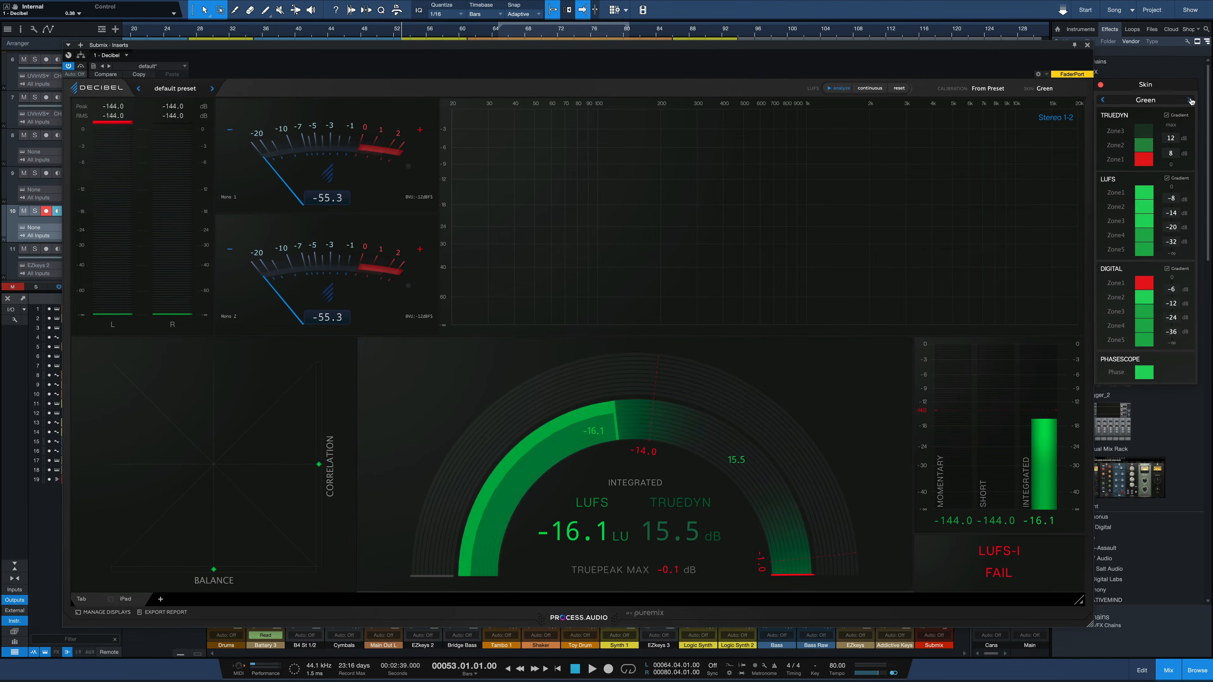
left_click(1103, 100)
left_click(1103, 100)
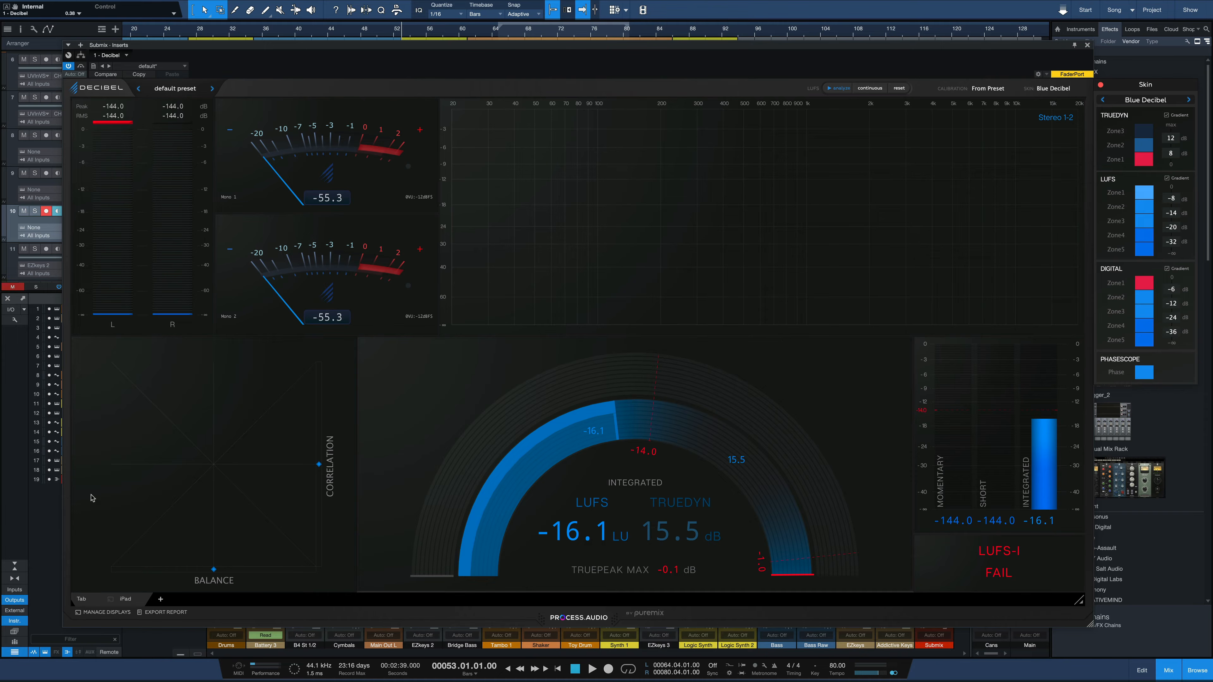
Create a new empty tab and place an enlarged LUFS Meter module in the lower-left area of its canvas.
left_click(161, 600)
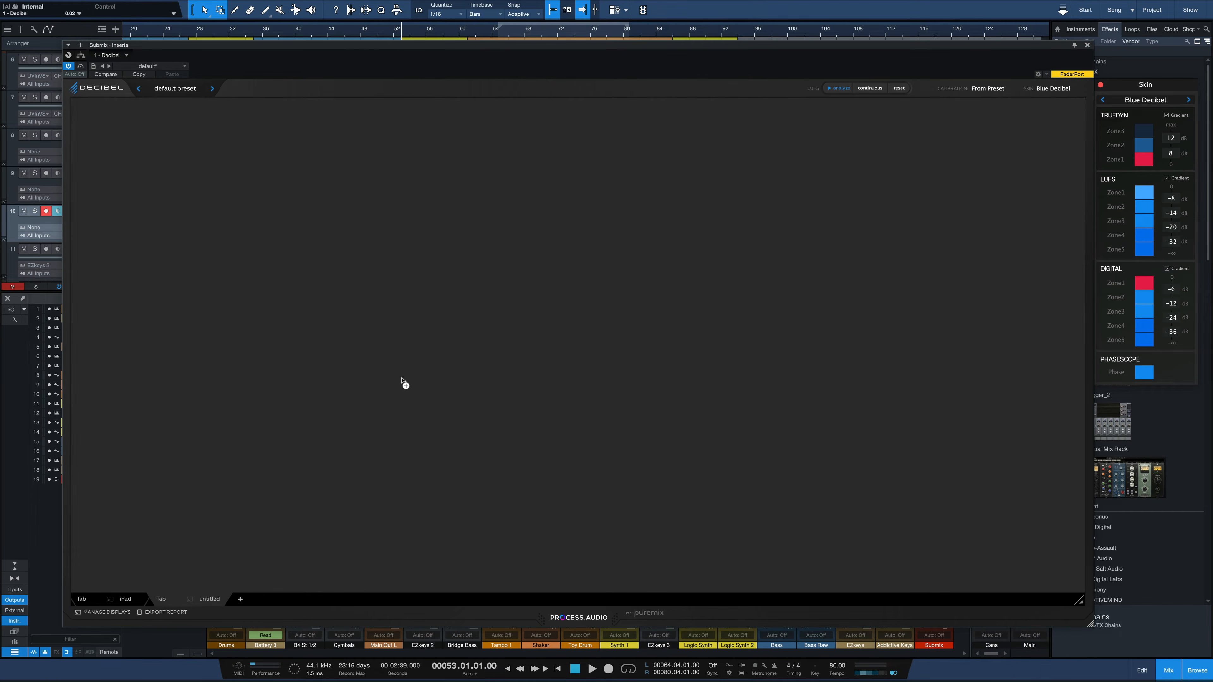
left_click(366, 391)
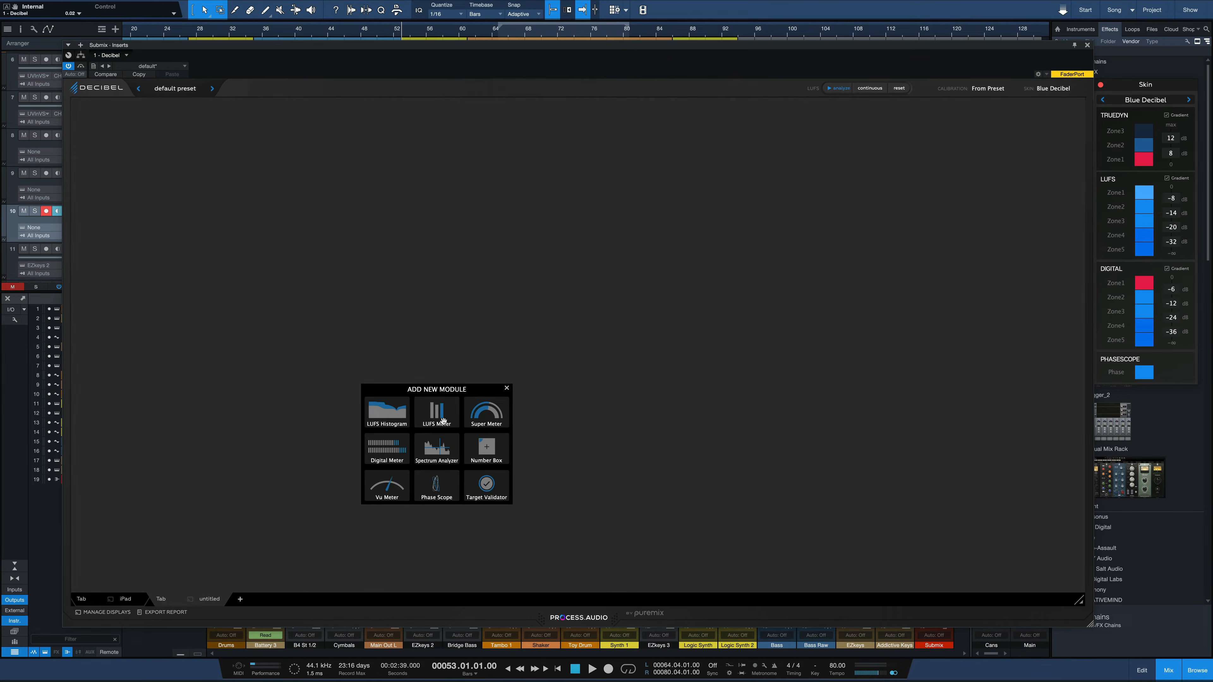
left_click(444, 418)
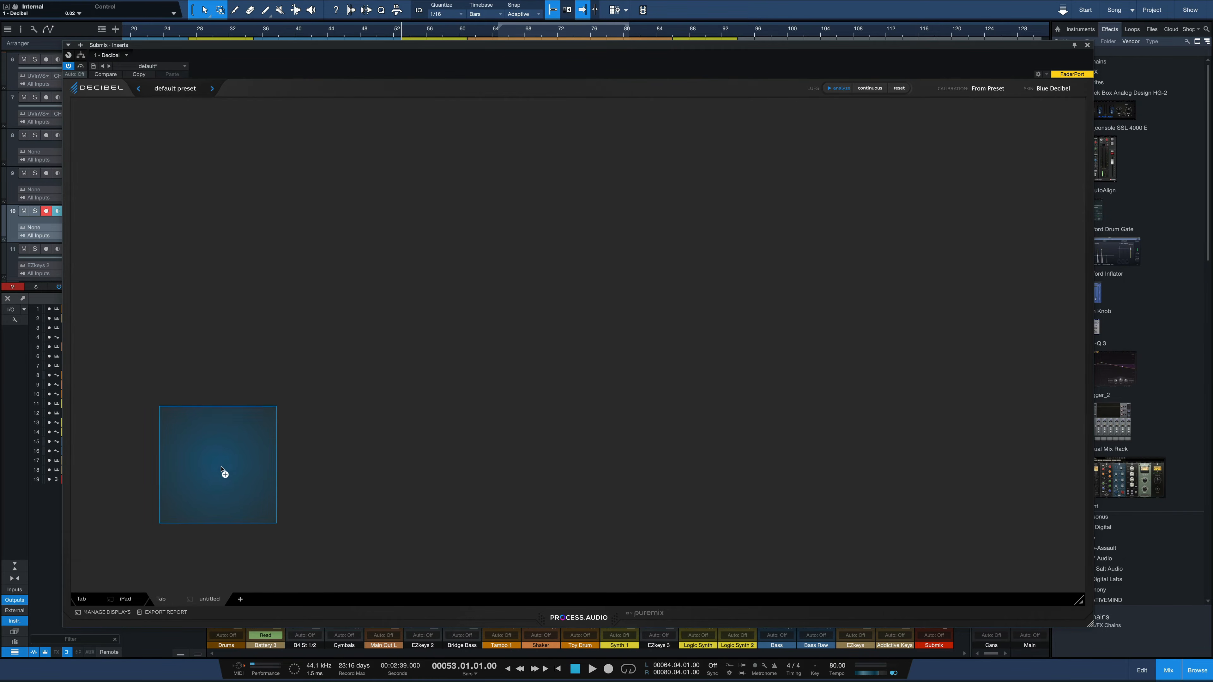
left_click(224, 450)
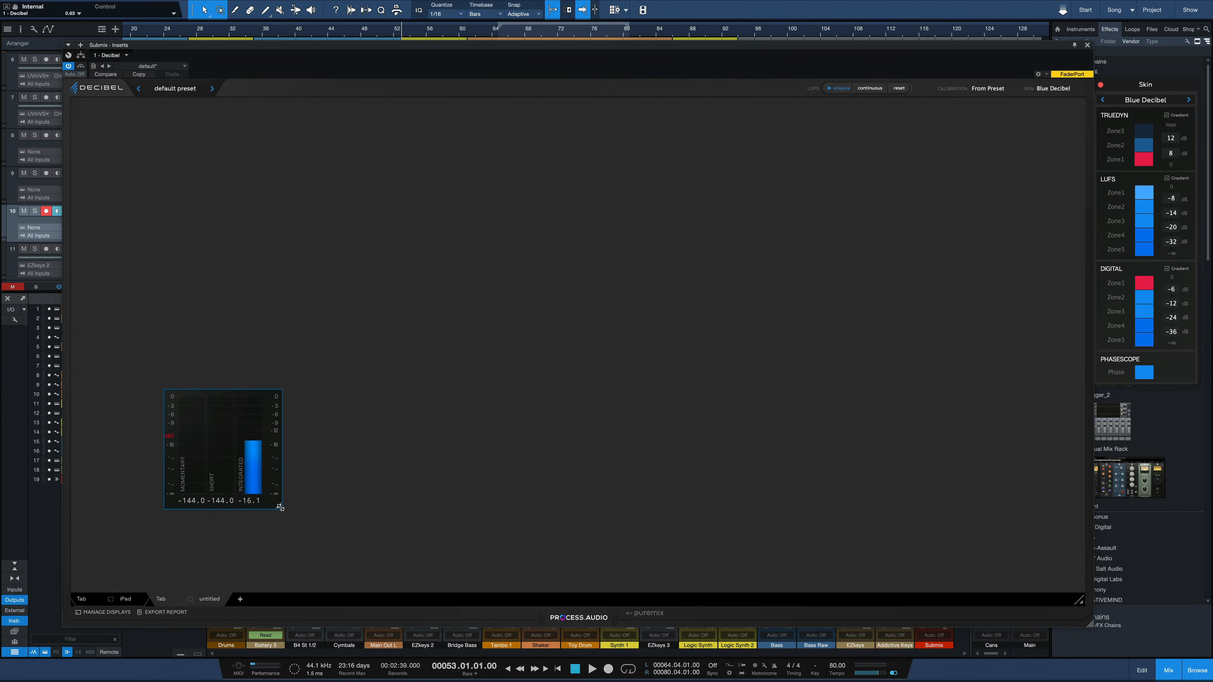
left_click_drag(277, 503, 361, 578)
Add a LUFS Histogram module to the new tab, placed above the LUFS Meter.
left_click(635, 335)
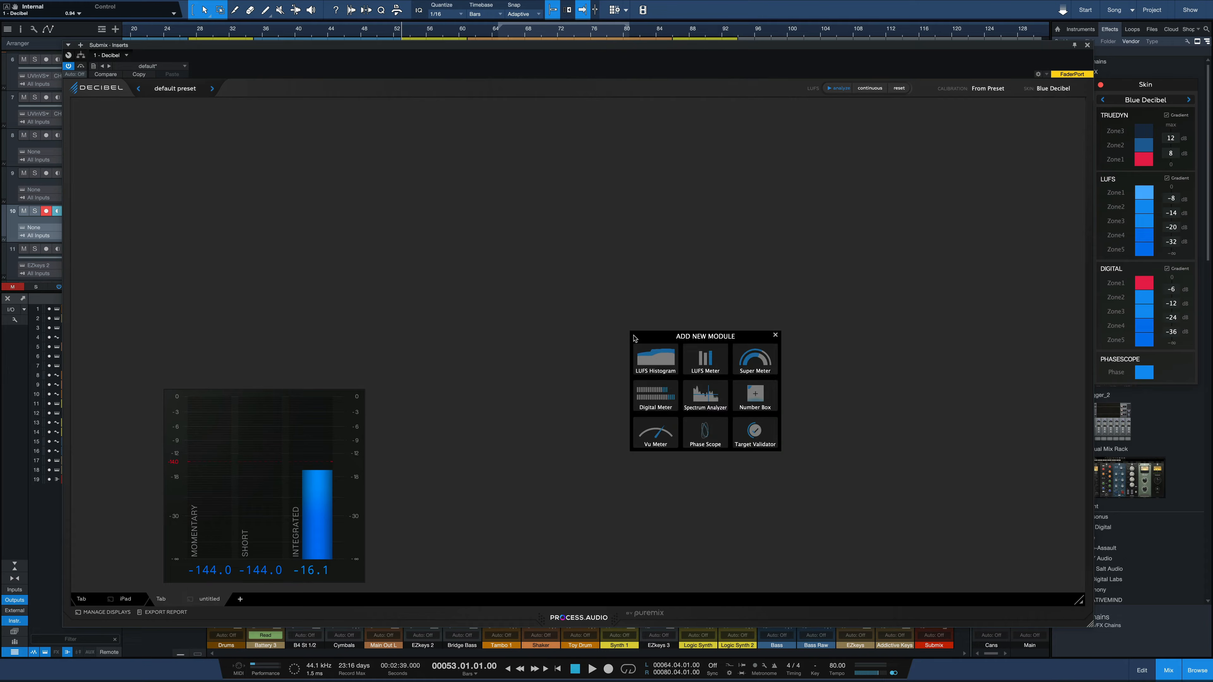
left_click(650, 356)
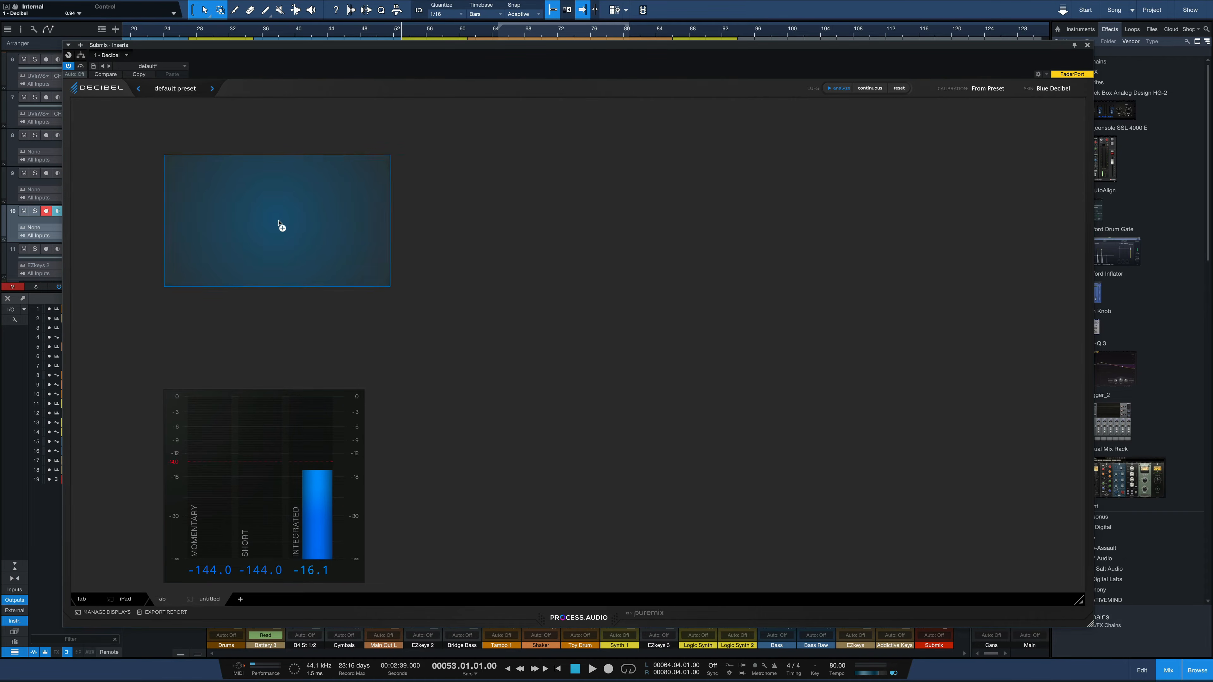
left_click(282, 225)
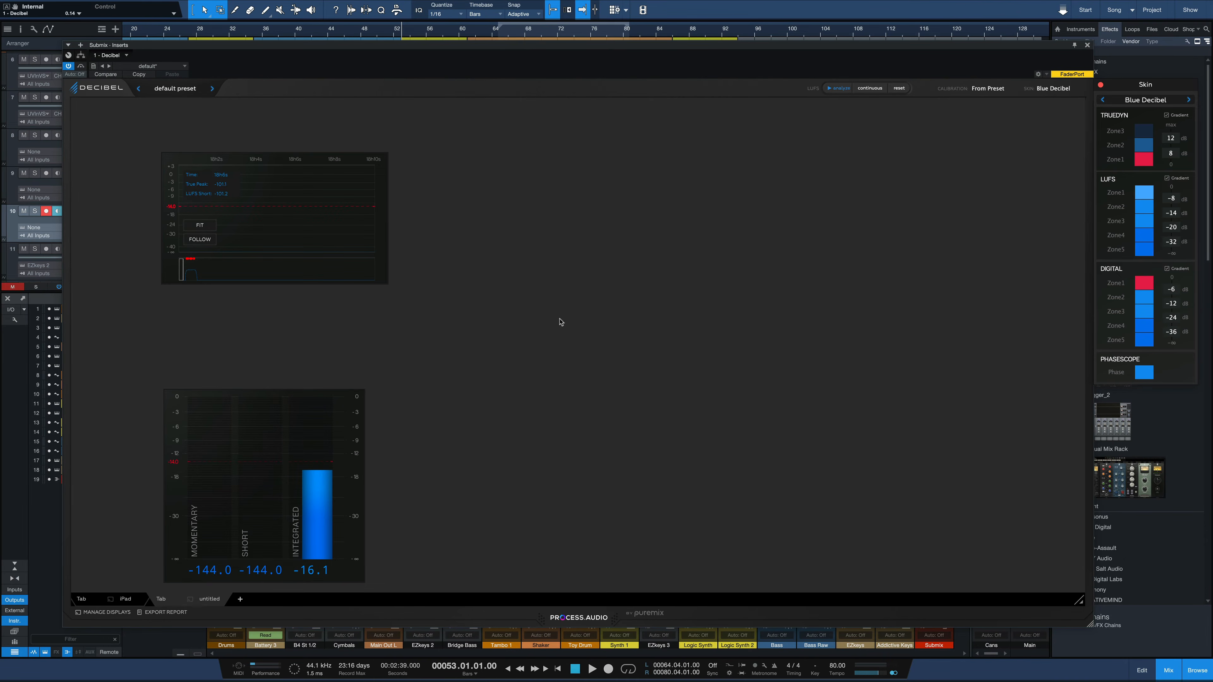
Add a VU Meter module beside the LUFS Meter, towards the lower right of the canvas, and enlarge it.
left_click(630, 322)
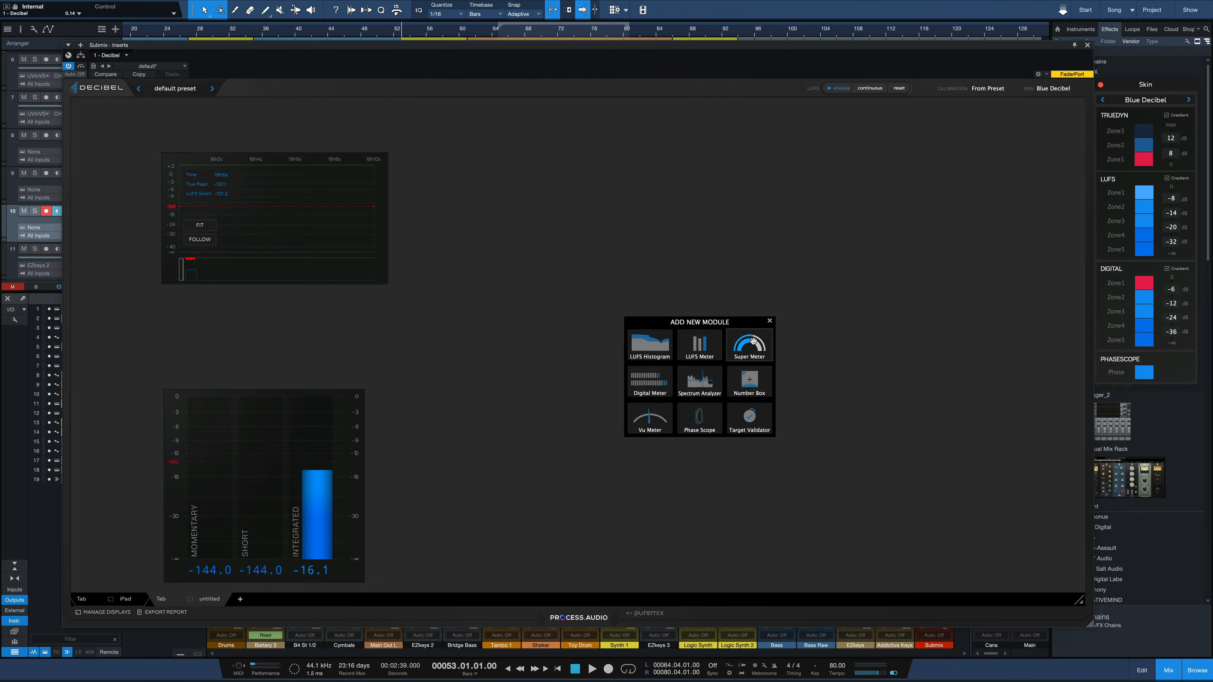
left_click(649, 415)
left_click(738, 443)
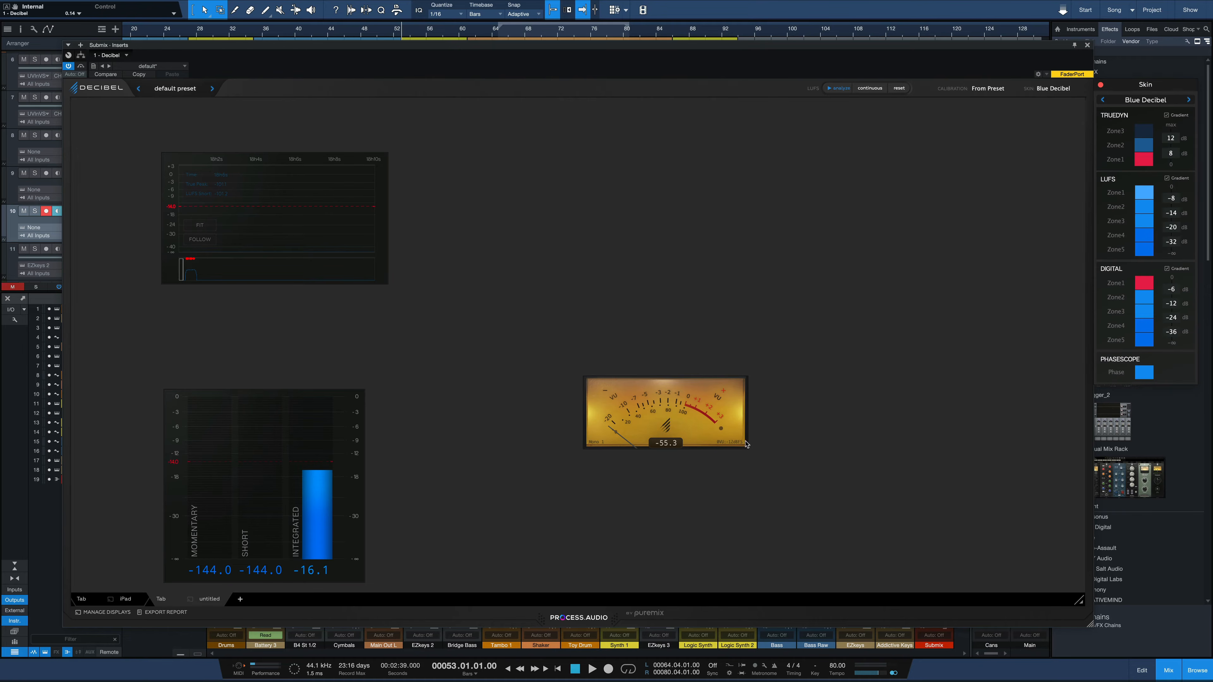
left_click_drag(744, 448, 887, 536)
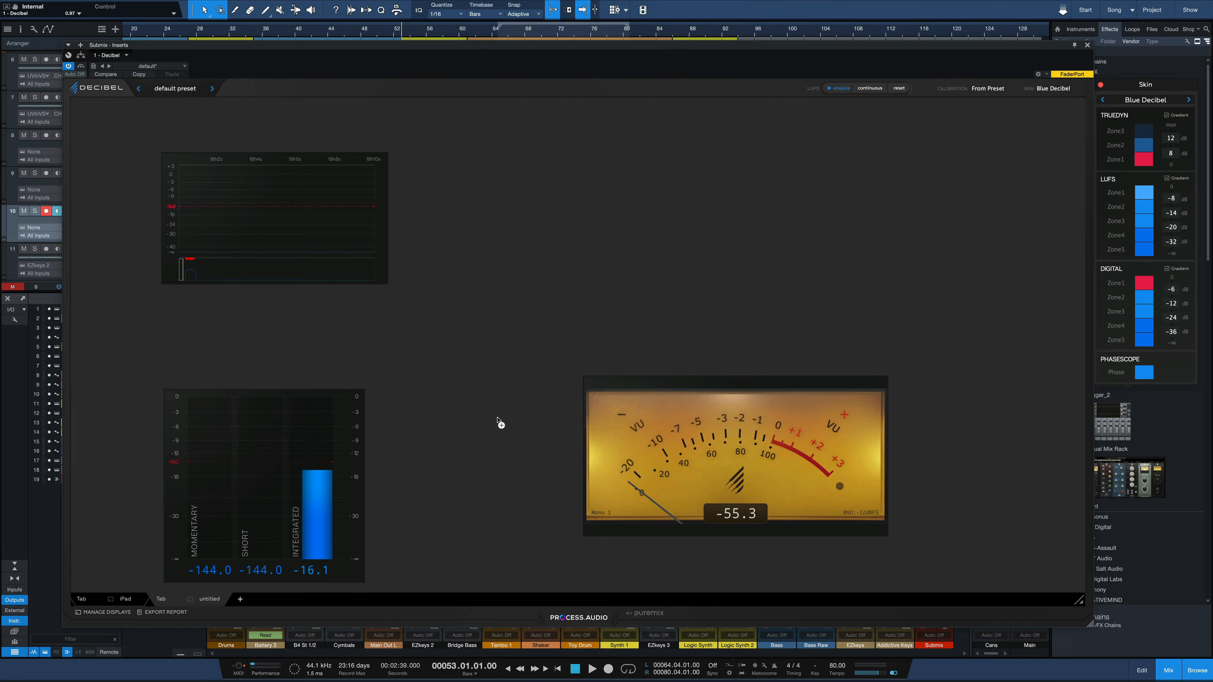
View the original meter tab, return to the new tab and enlarge the LUFS Histogram module.
left_click(85, 598)
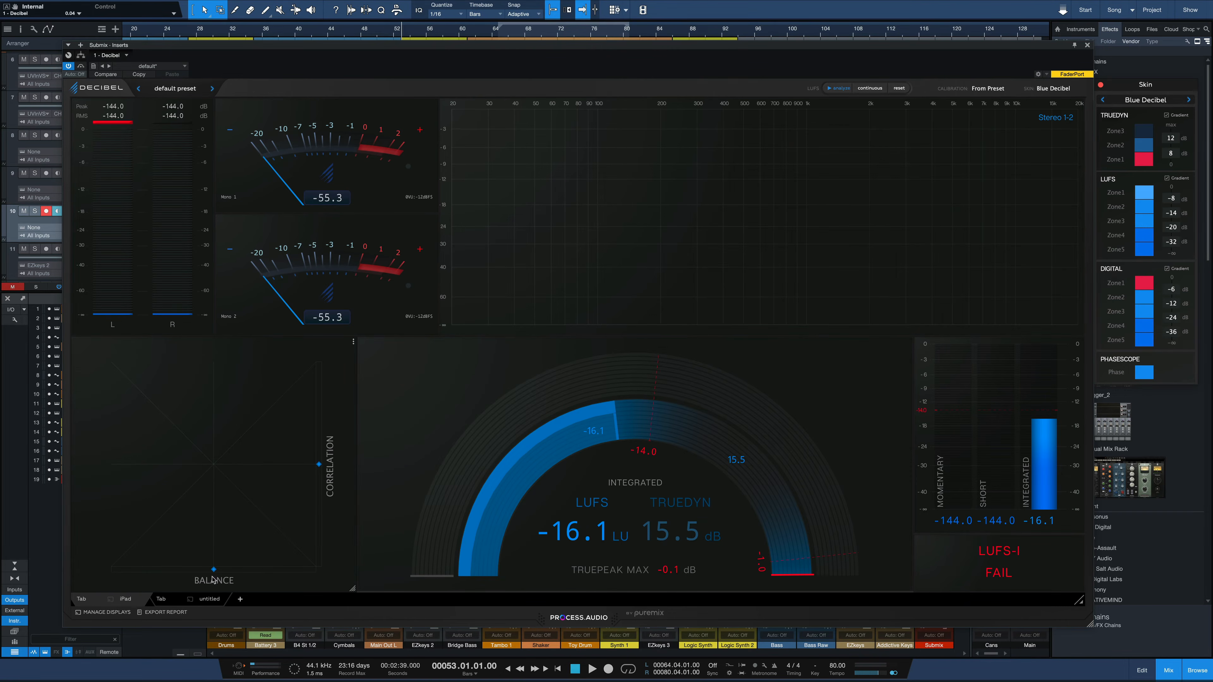
left_click(164, 600)
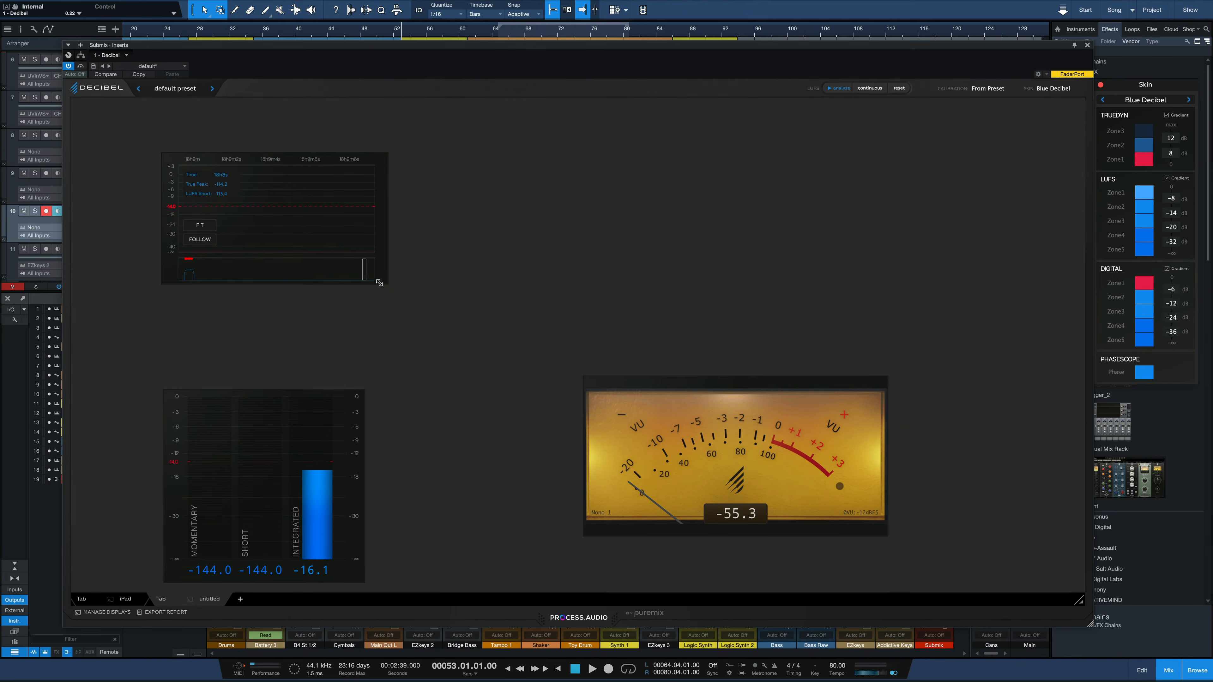
left_click_drag(384, 282, 414, 466)
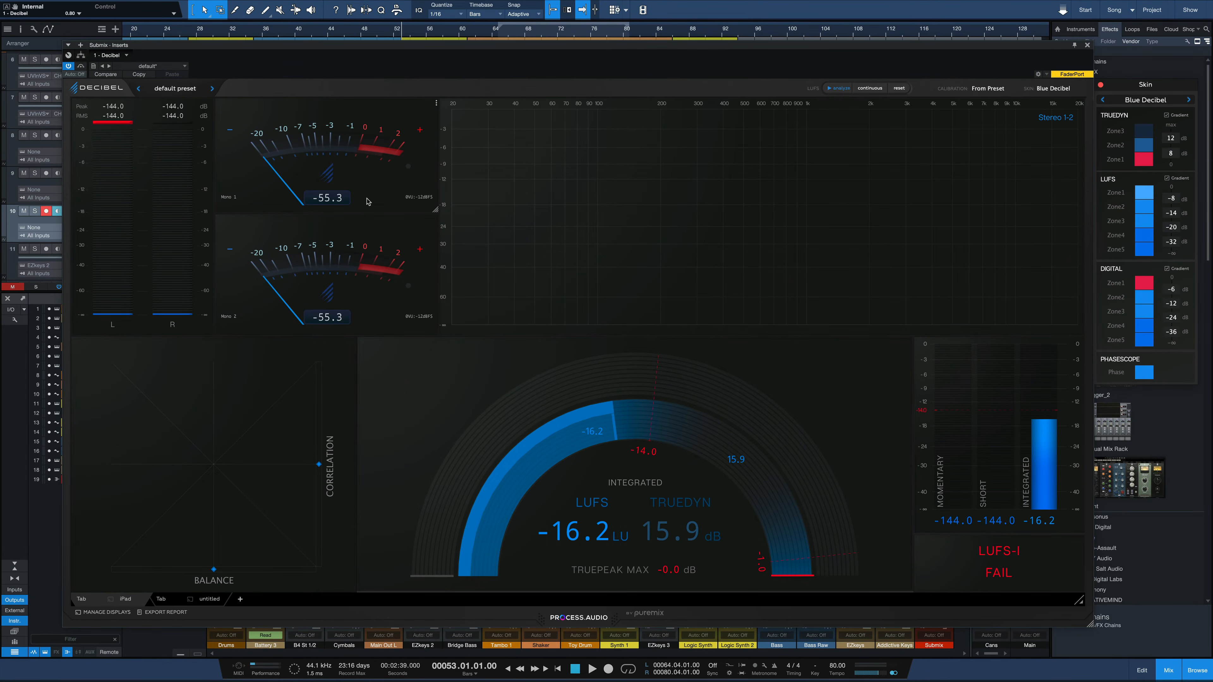
Play the song briefly from bar 53 to watch the original tab's meters respond, and stop playback.
key("space")
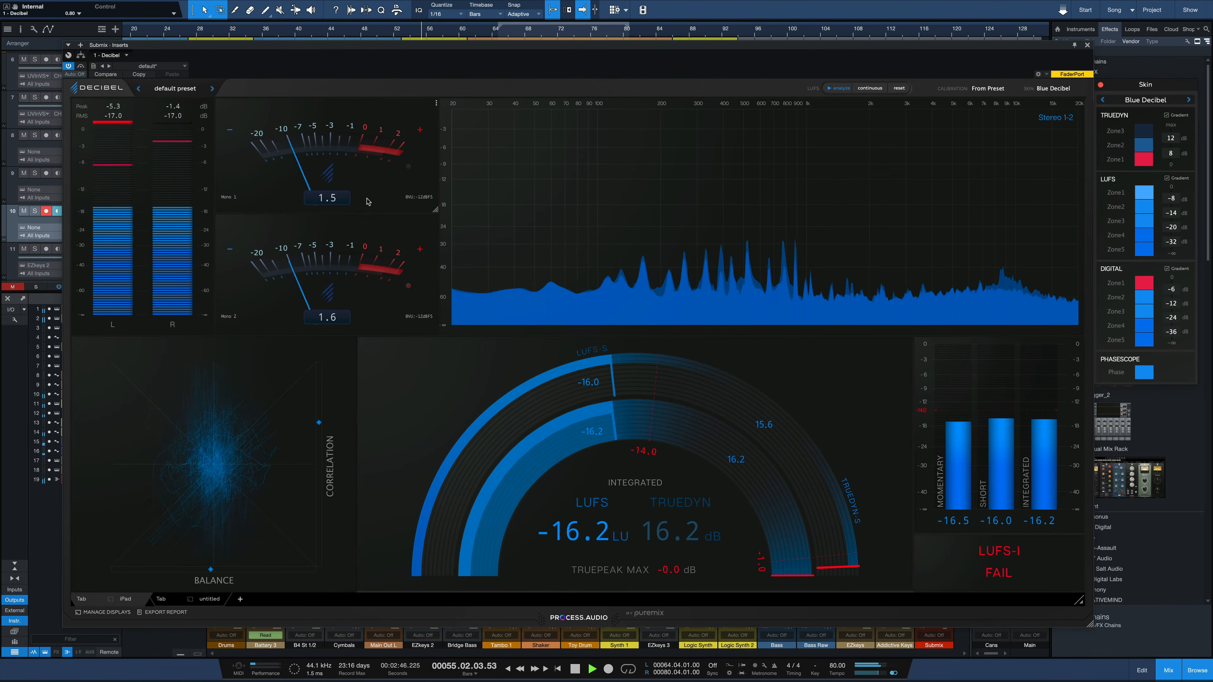
key("space")
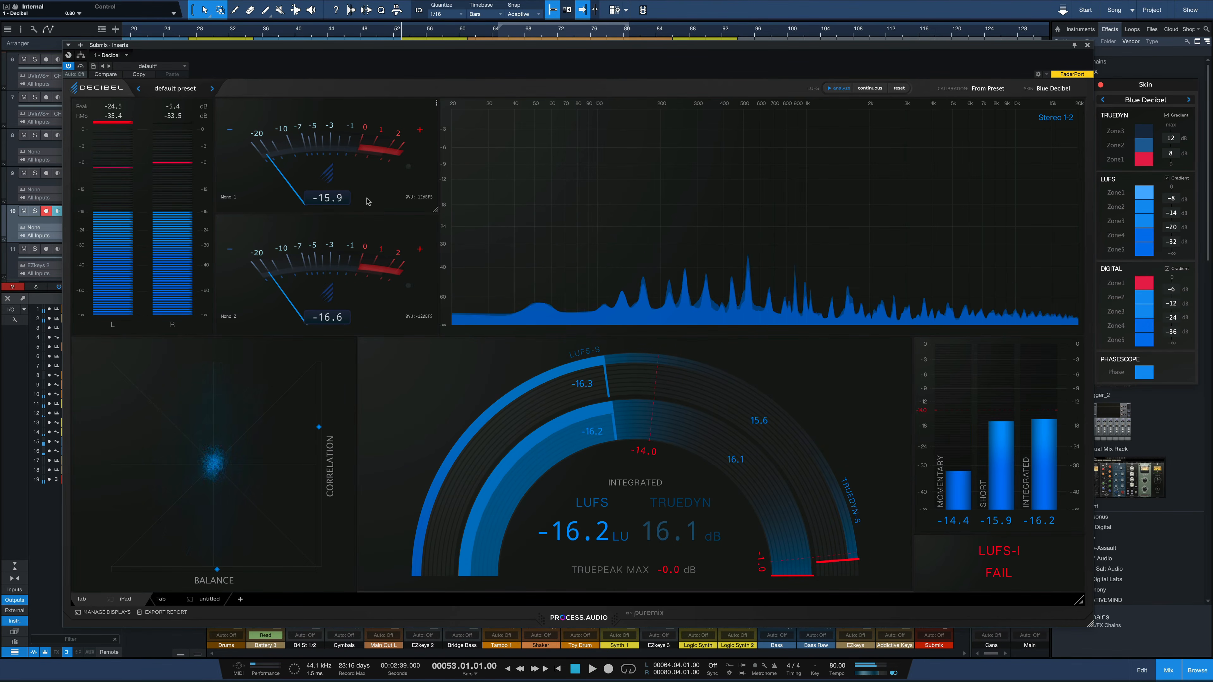
Add a LUFS-S readout module to the untitled tab, placed above the VU Meter, and enlarge it.
left_click(206, 599)
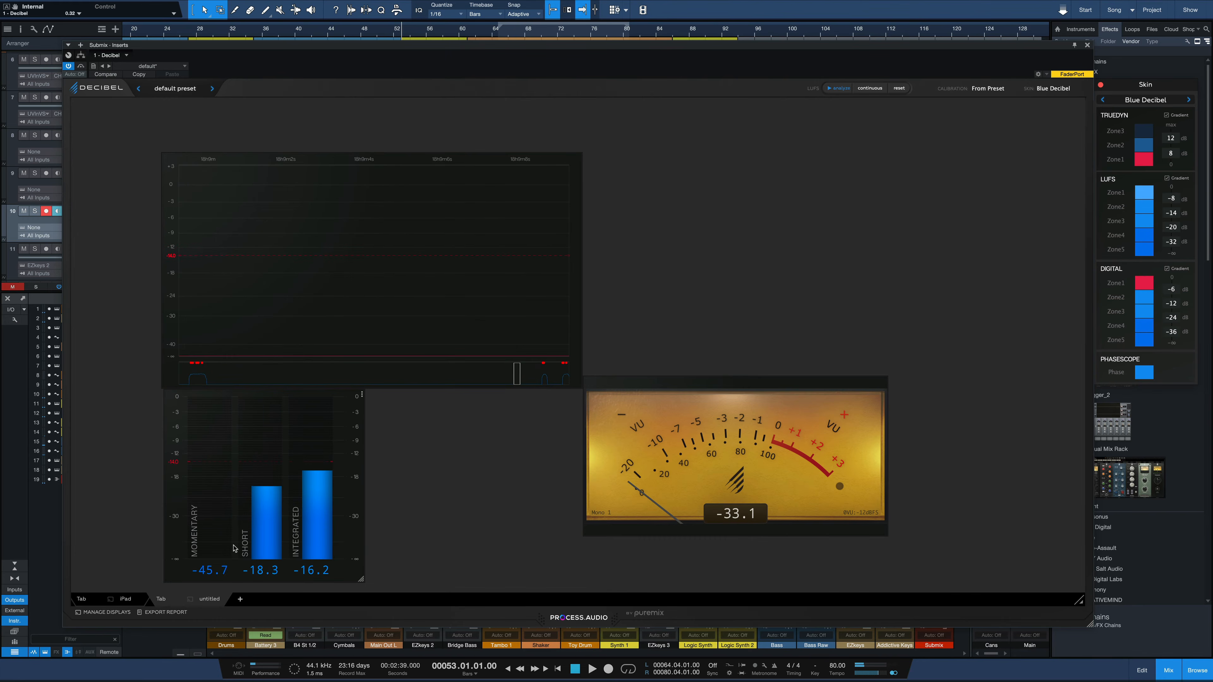
left_click(673, 229)
left_click(790, 290)
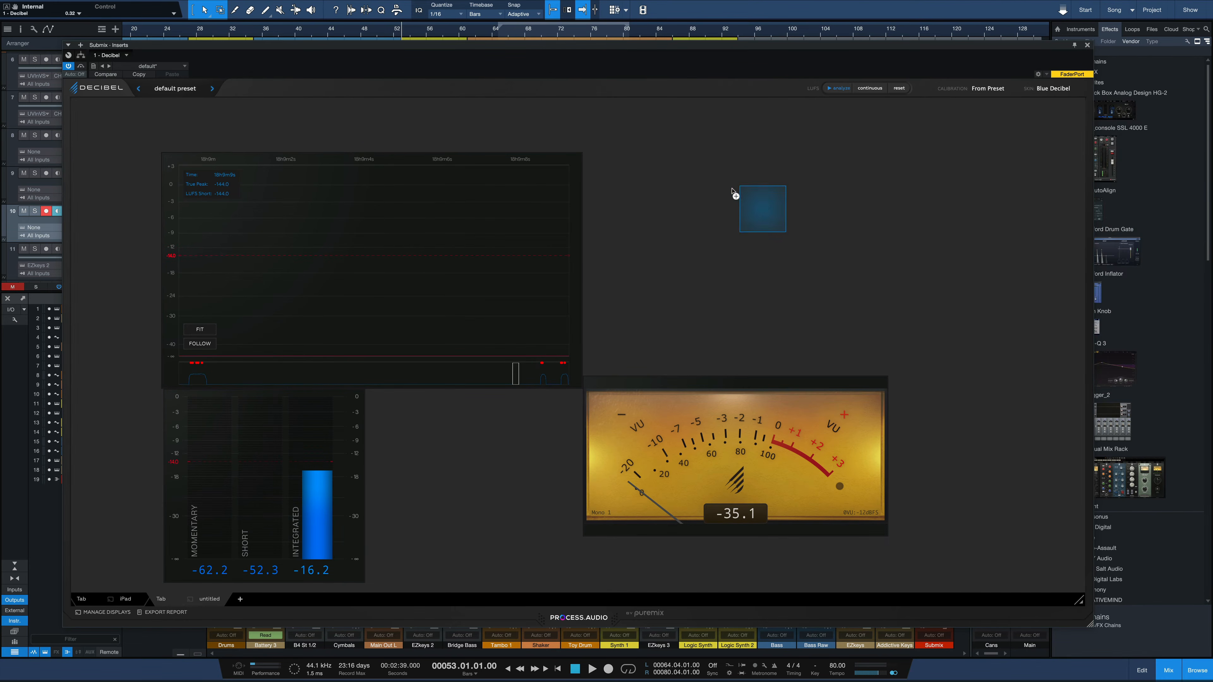
left_click(682, 185)
left_click_drag(702, 207, 817, 326)
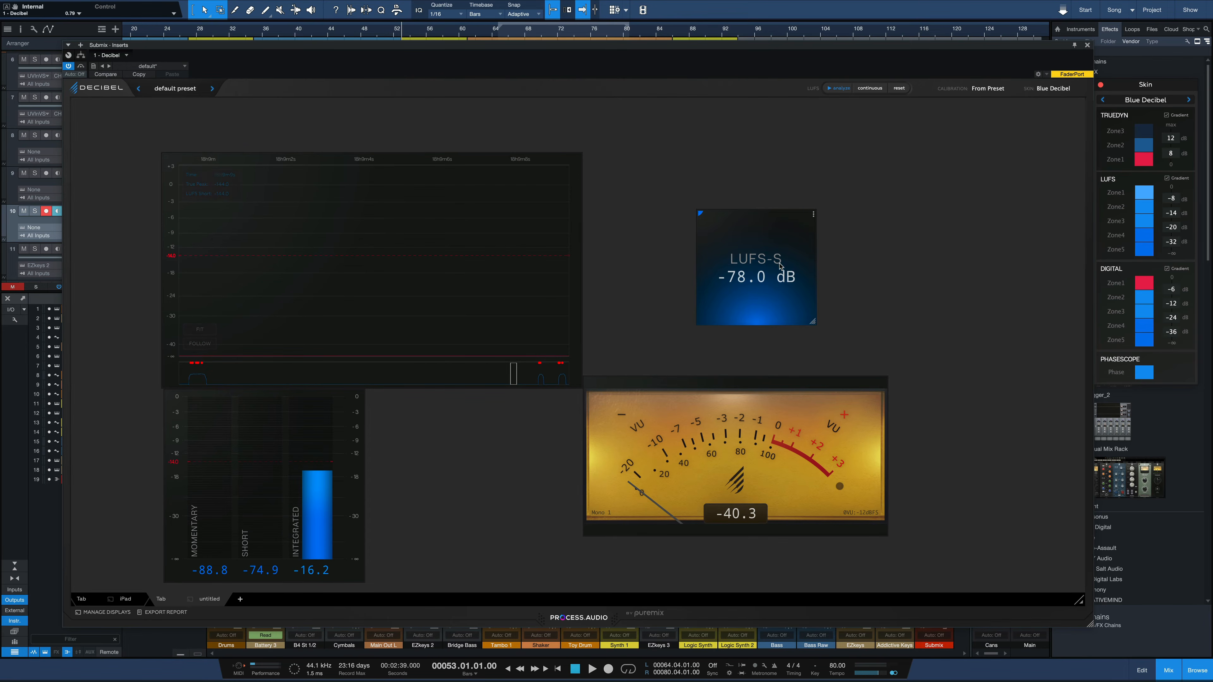
Review the mode options of the new LUFS-S readout module, including LRA.
left_click(814, 214)
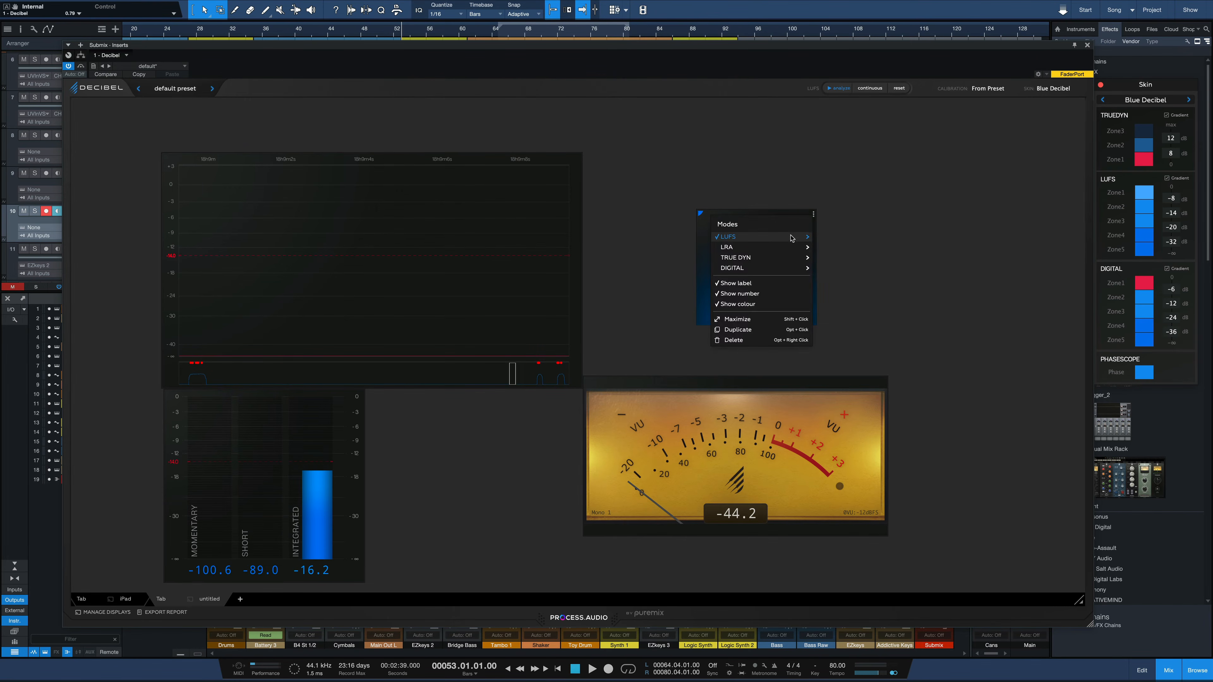
mouse_move(783, 249)
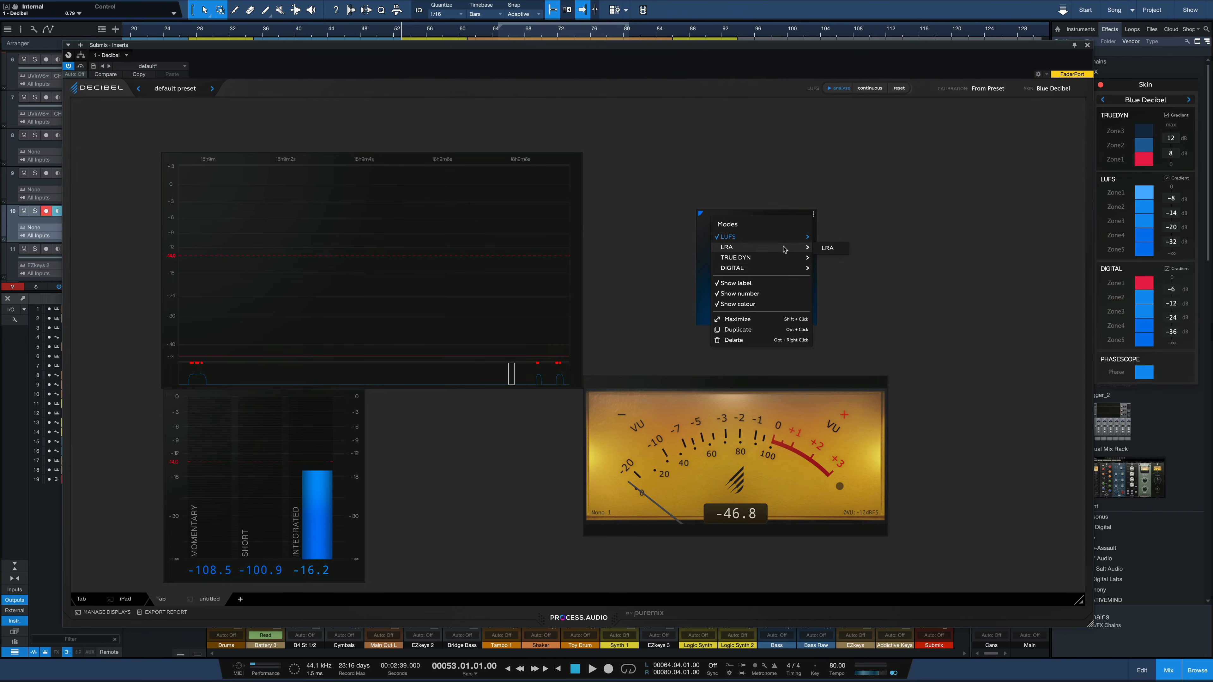
left_click(820, 267)
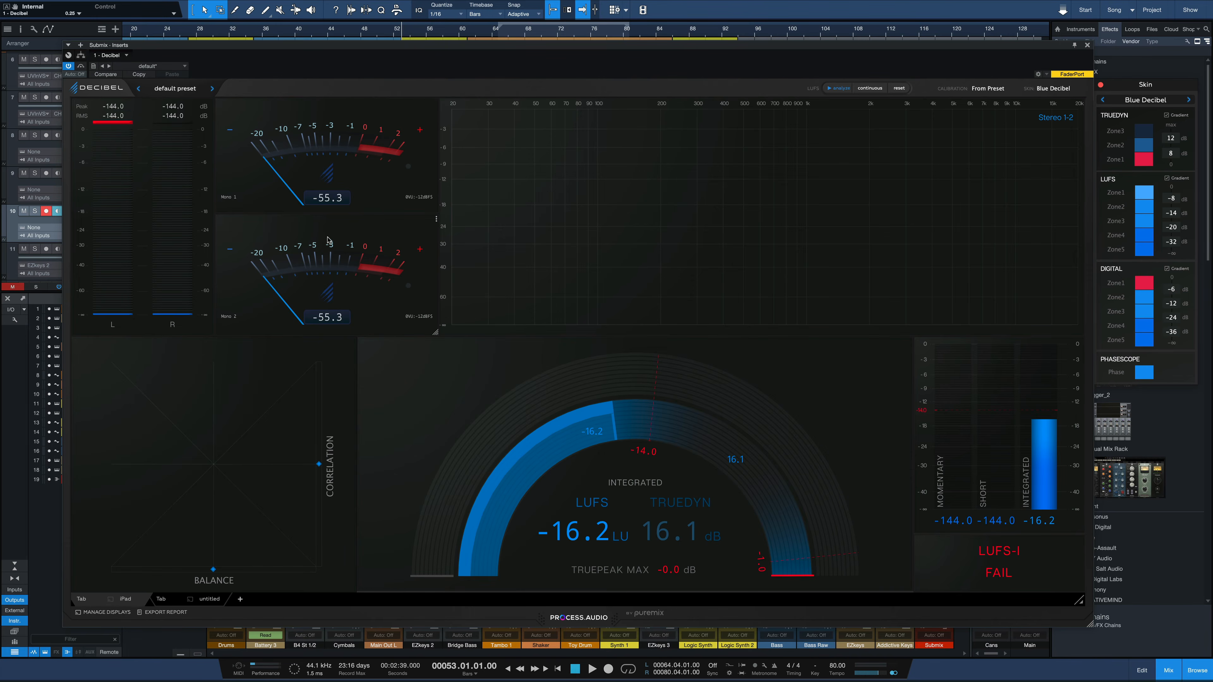
Try the Vintage and Destroyed skins on the upper VU meter in the original tab, ending on the Modern skin.
left_click(436, 102)
mouse_move(453, 135)
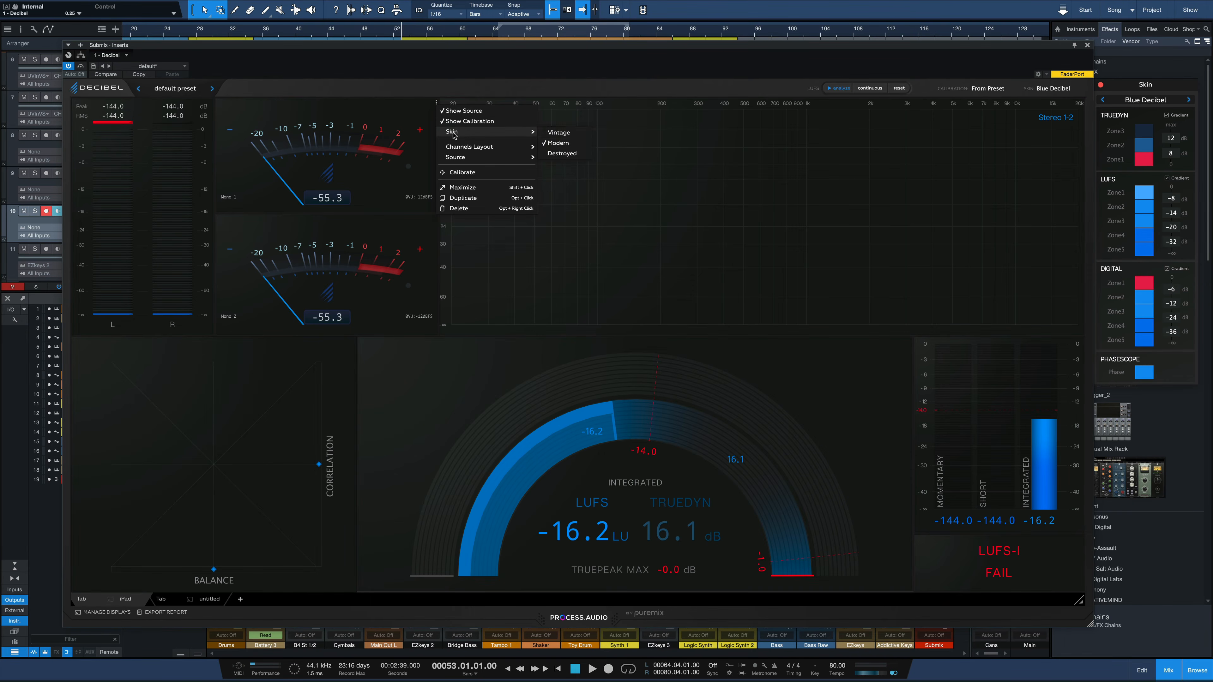
left_click(561, 132)
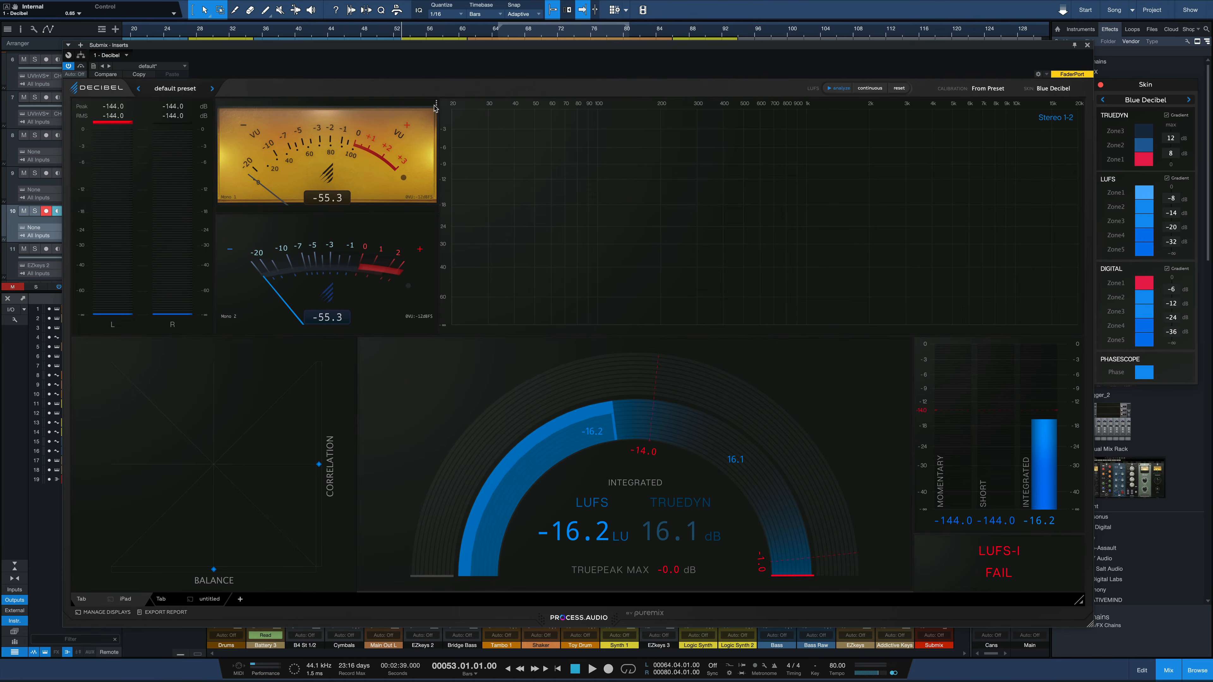
left_click(436, 103)
mouse_move(451, 130)
left_click(554, 151)
left_click(436, 104)
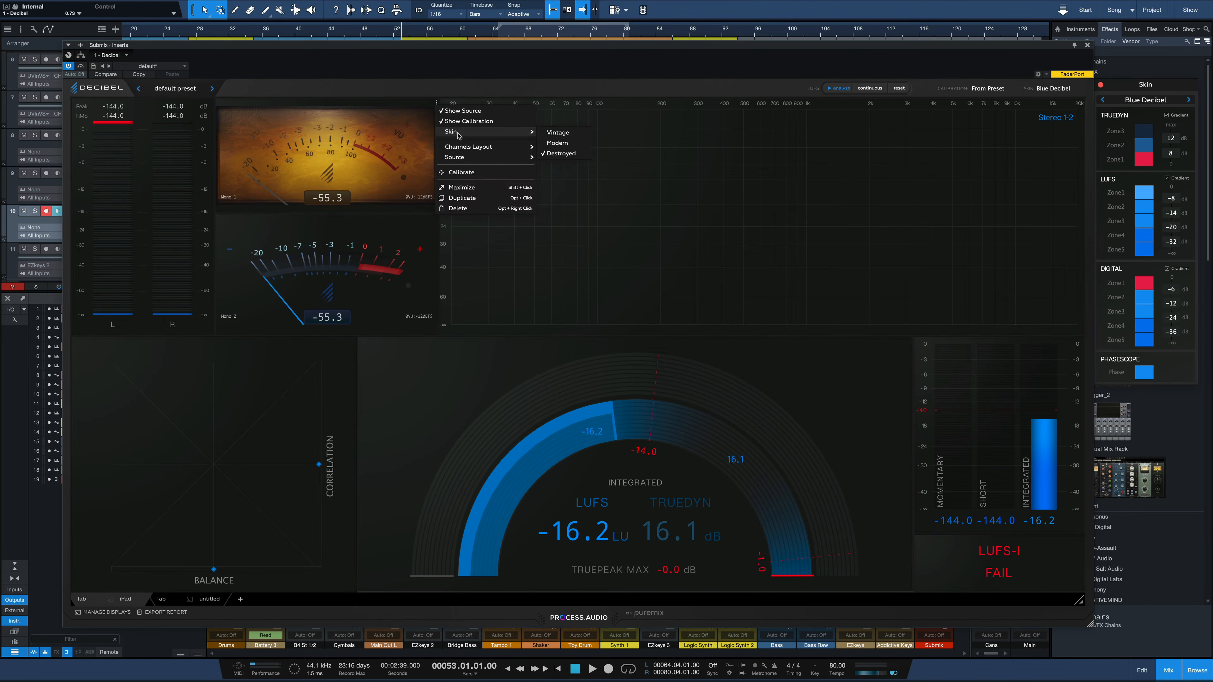
left_click(547, 143)
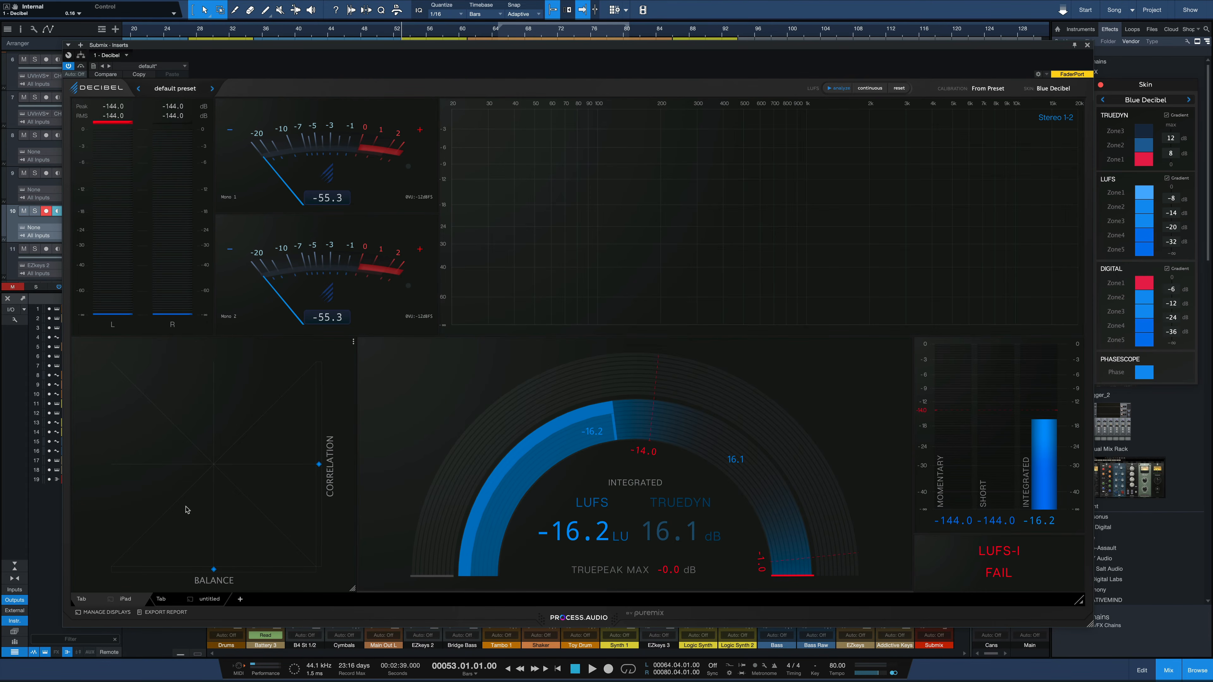
Play a passage from bar 53 to observe the phase scope's correlation and balance display, and stop playback.
key("space")
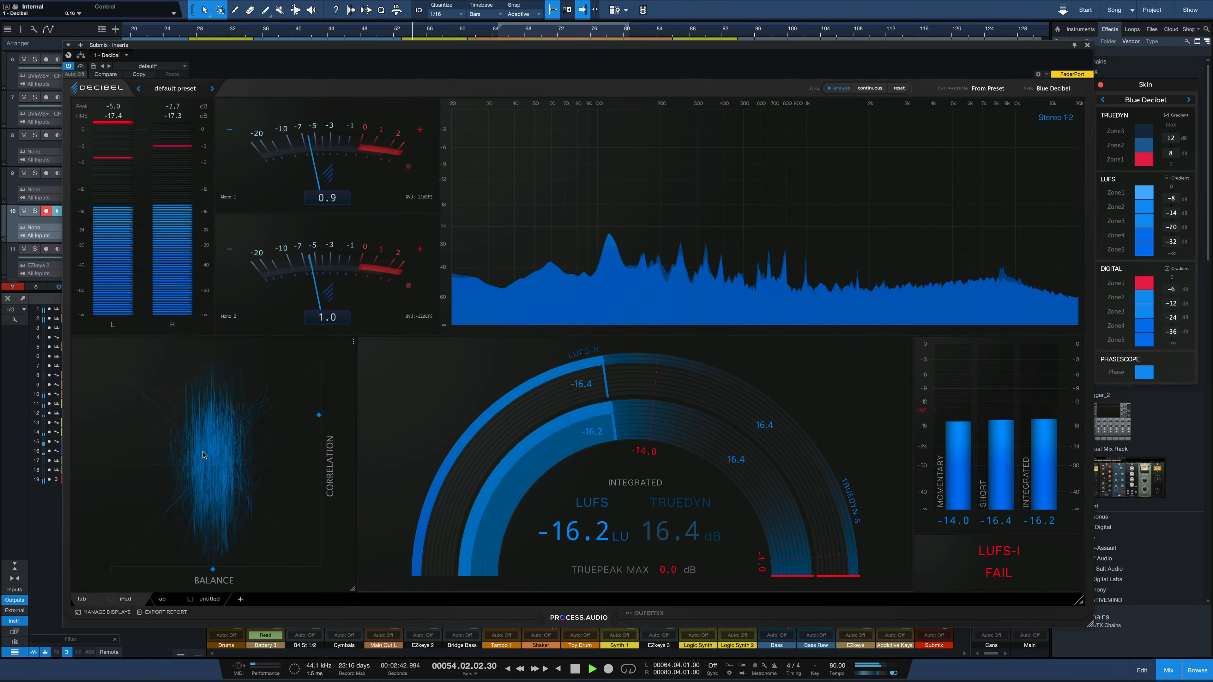
key("space")
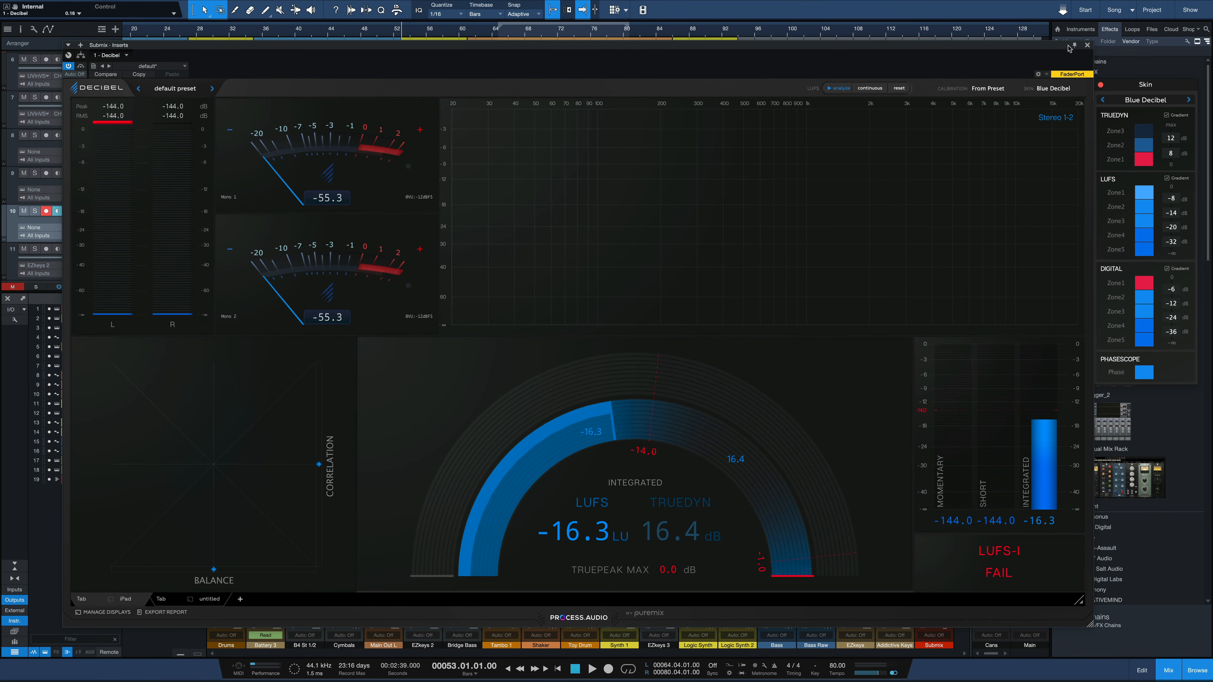
Close the Decibel plugin window and reopen it from the inserts of the Submix channel.
left_click(1088, 45)
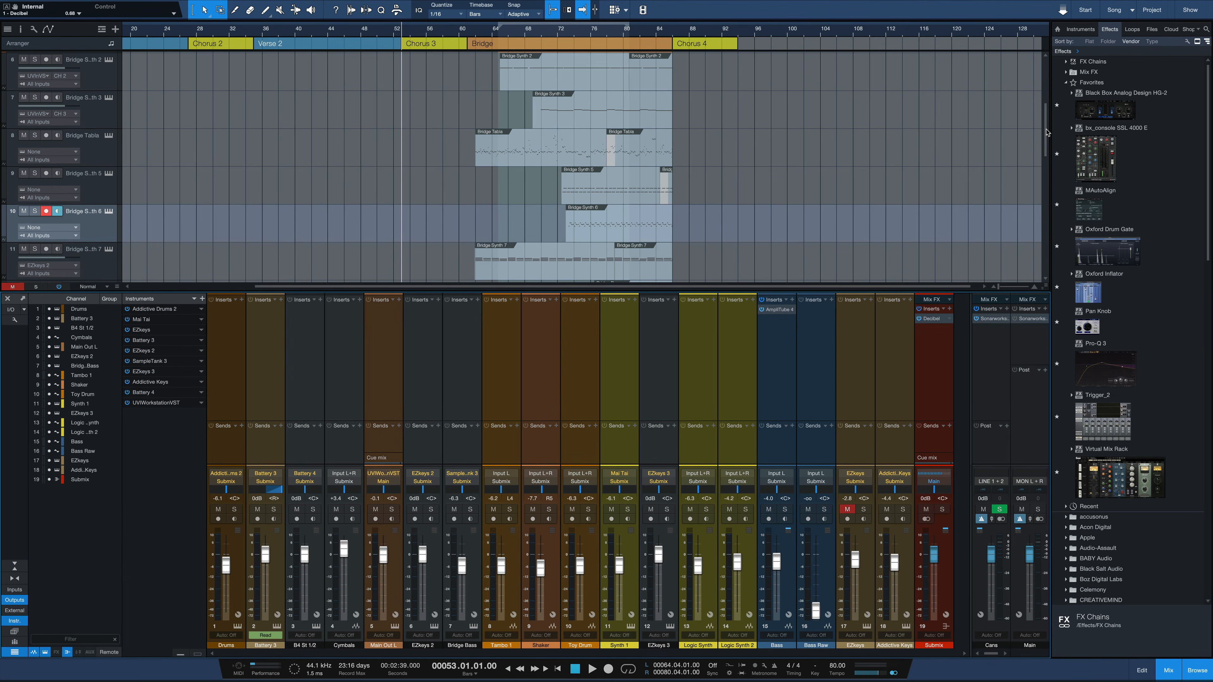
left_click(934, 322)
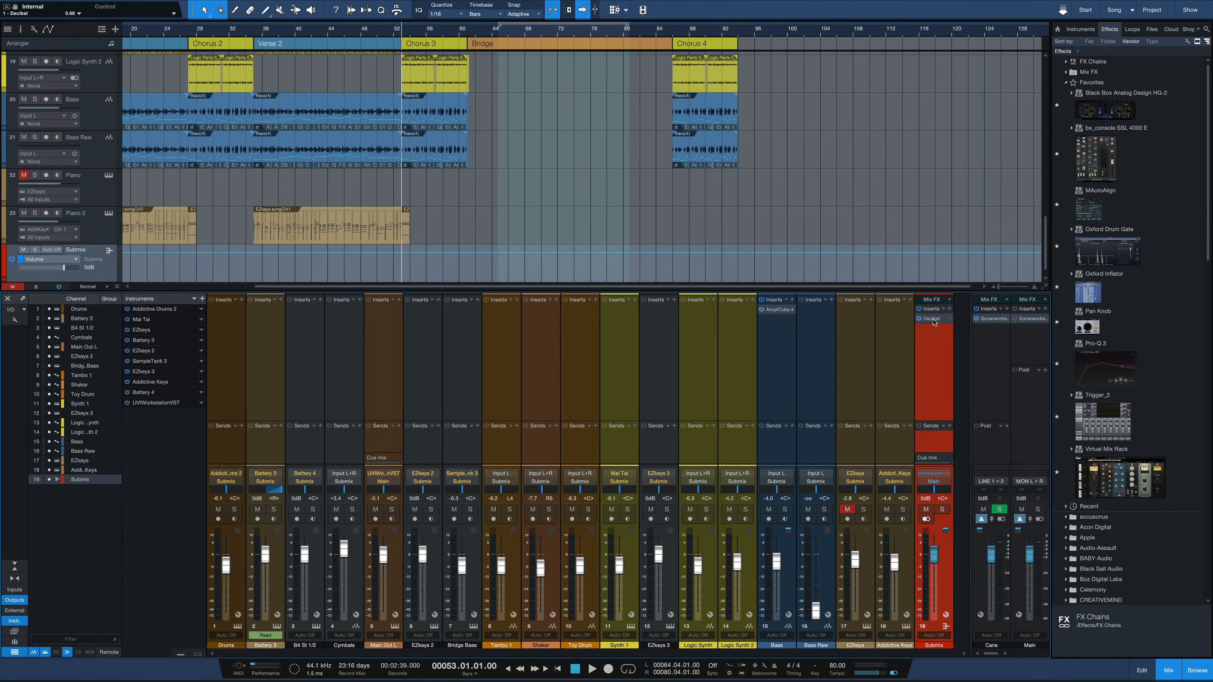
left_click(932, 318)
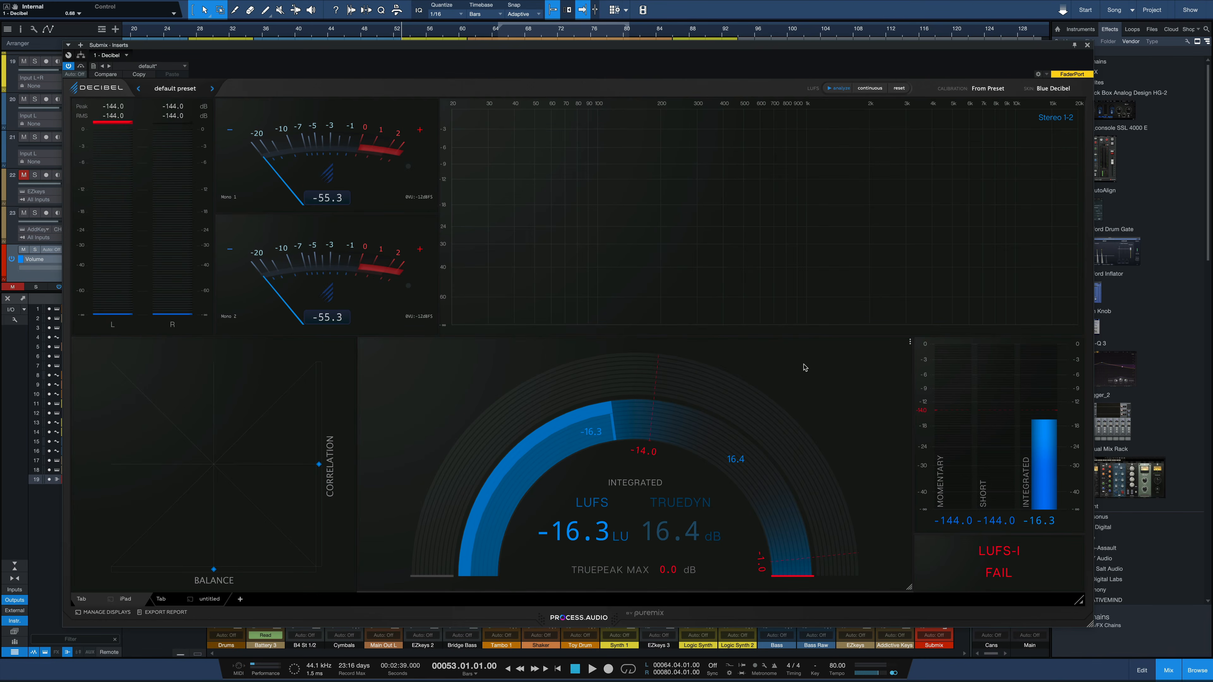